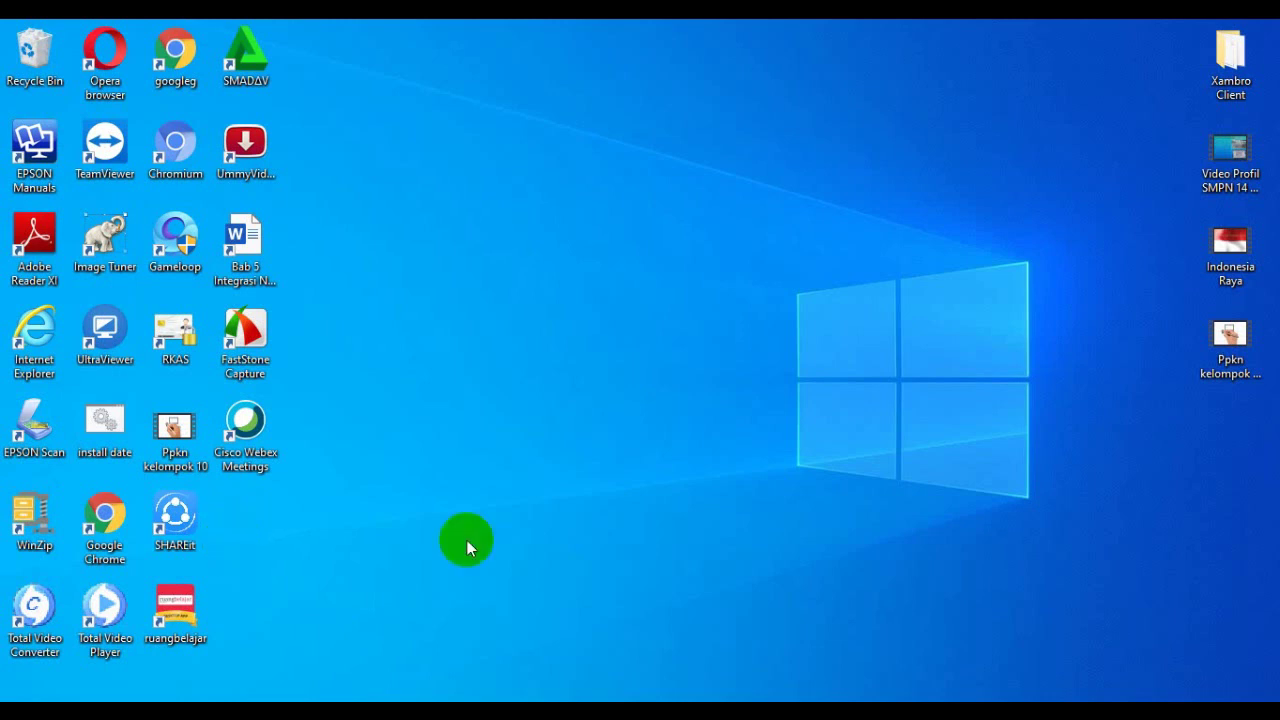
# Step: Launch Google Chrome from the desktop shortcut and maximize its window
pyautogui.doubleClick(108, 528)
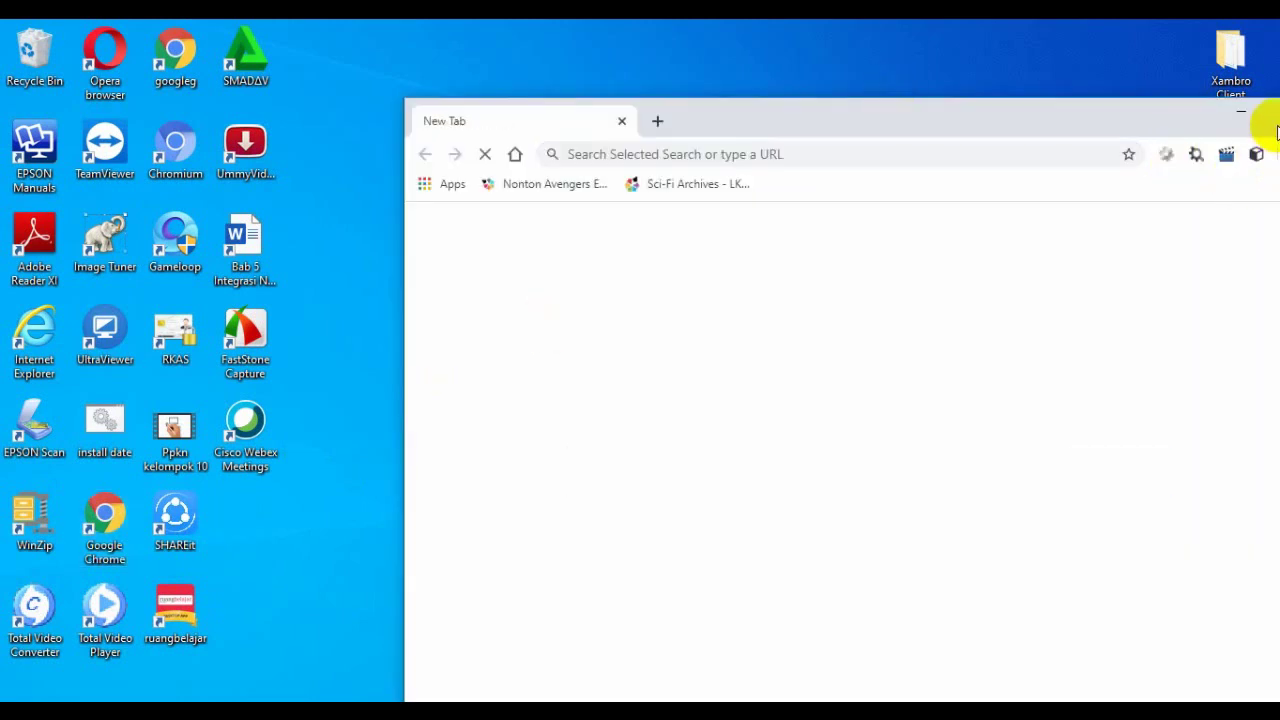
pyautogui.doubleClick(1258, 106)
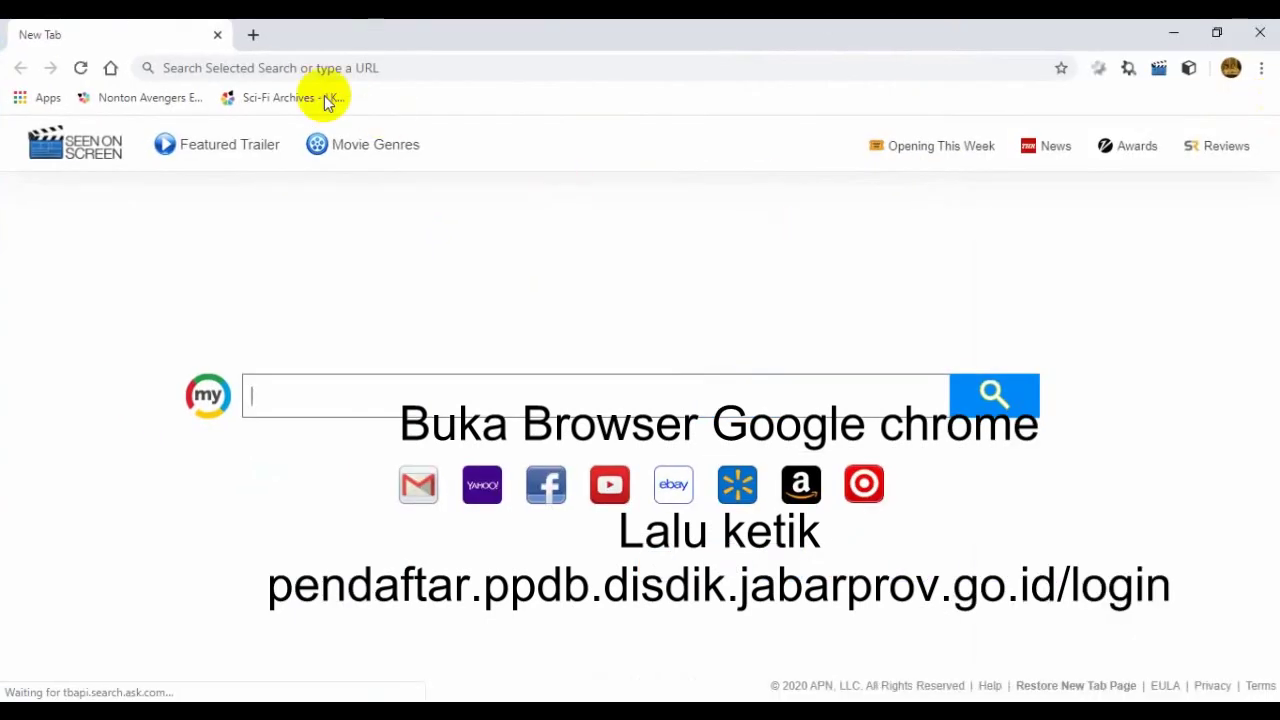
# Step: Go to pendaftar.ppdb.disdik.jabarprov.go.id/login by typing 'pen' and accepting the autocomplete suggestion
pyautogui.click(294, 70)
pyautogui.write('pen')
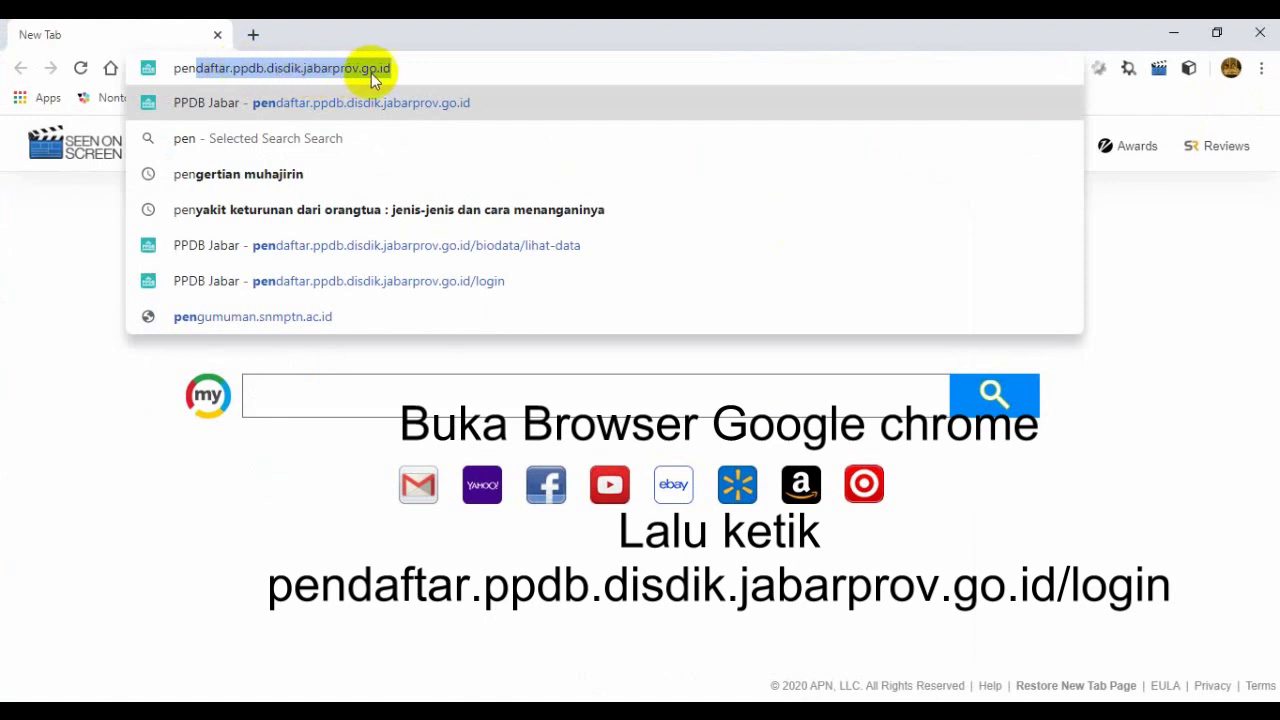
pyautogui.press('Return')
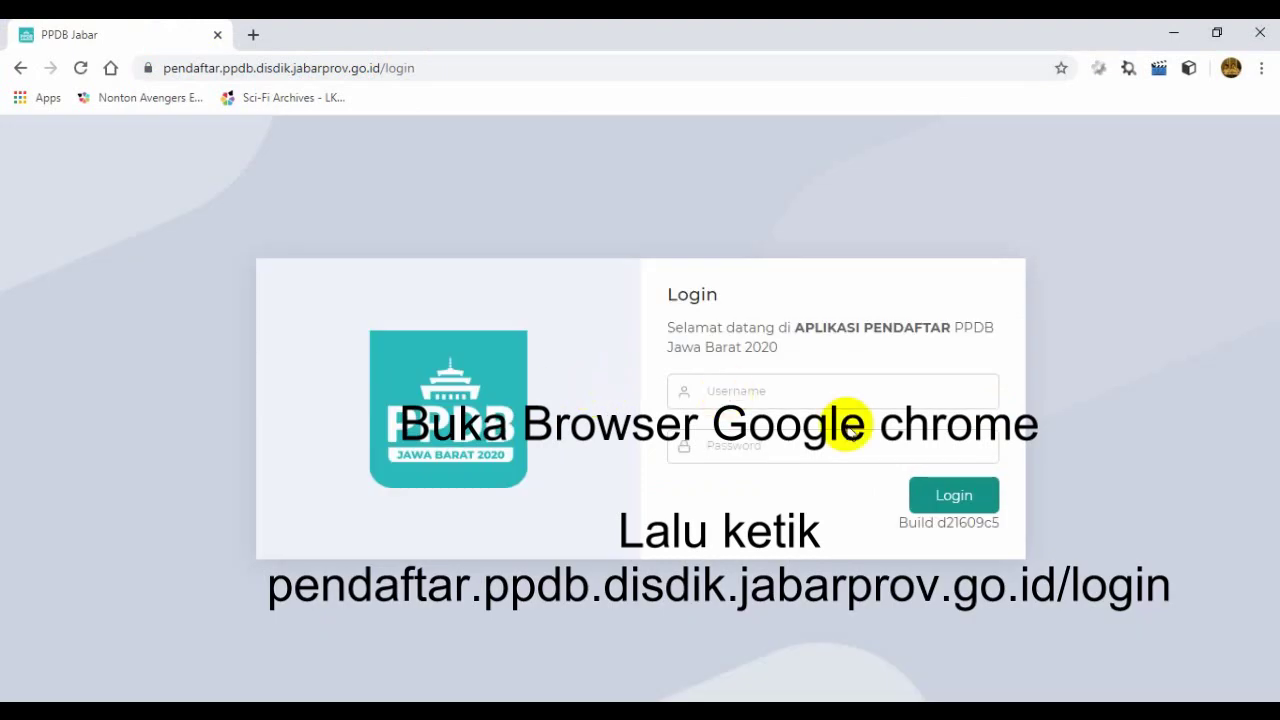
# Step: Paste the student's account username into the PPDB Jabar login Username field
pyautogui.click(777, 396)
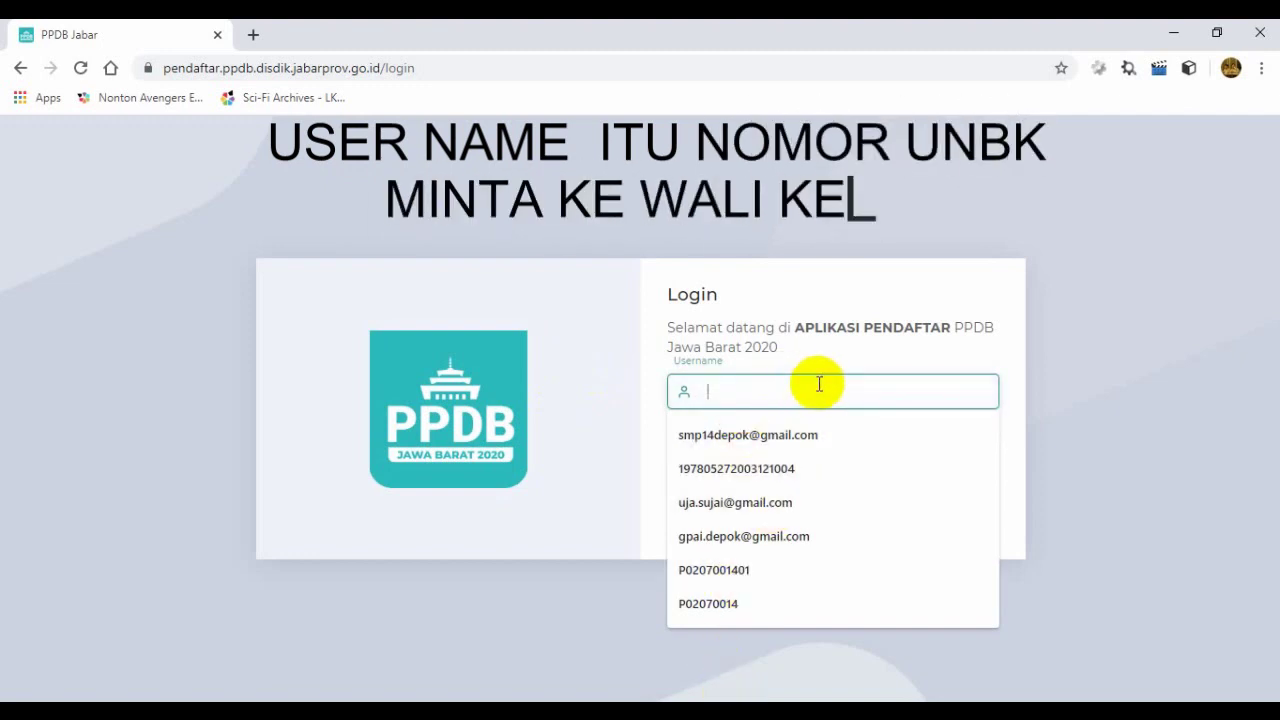
pyautogui.hotkey('ctrl', 'v')
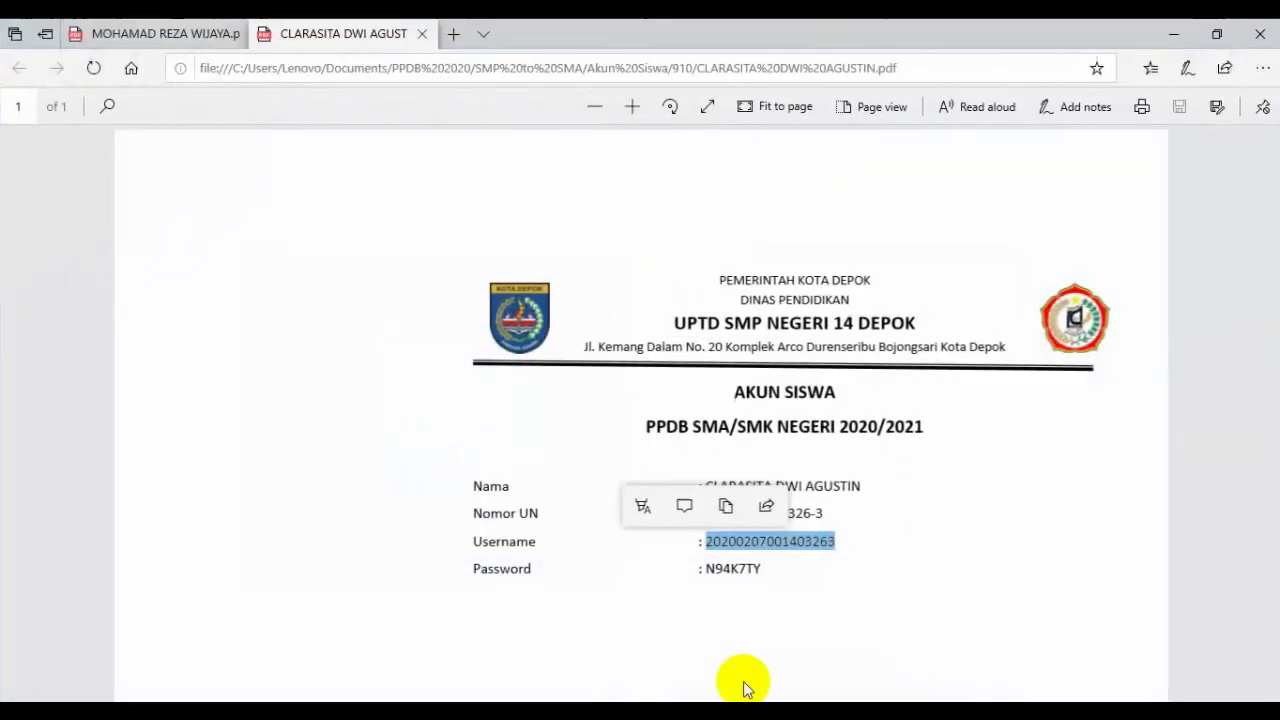
# Step: Copy the student's password from the account PDF in Edge and return to the Chrome login page
pyautogui.click(765, 592)
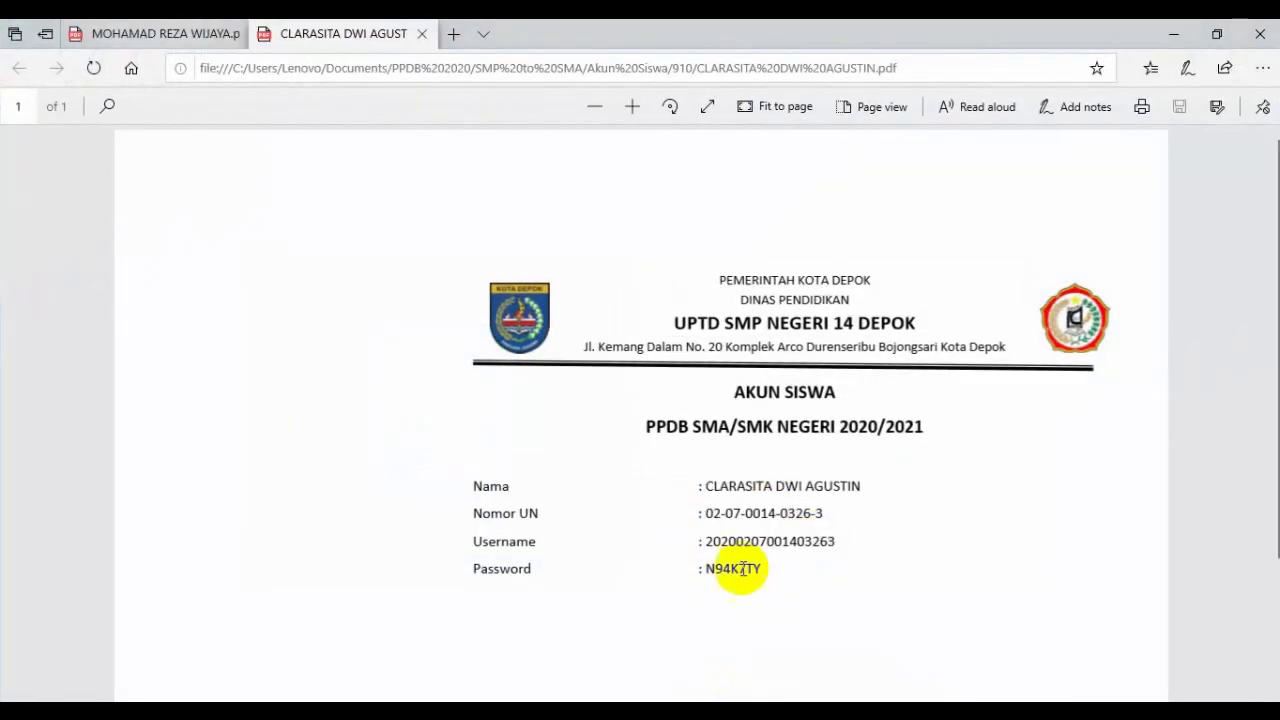
pyautogui.doubleClick(705, 568)
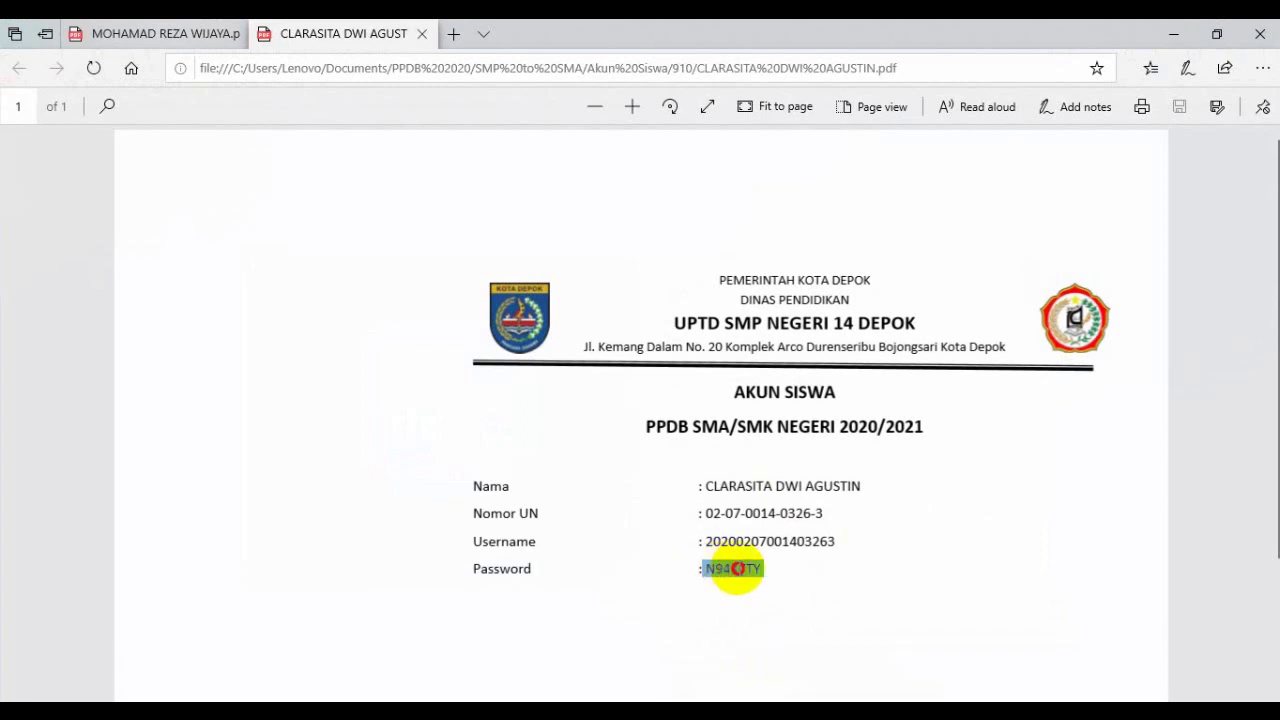
pyautogui.click(714, 568)
pyautogui.moveTo(708, 568); pyautogui.dragTo(764, 570)
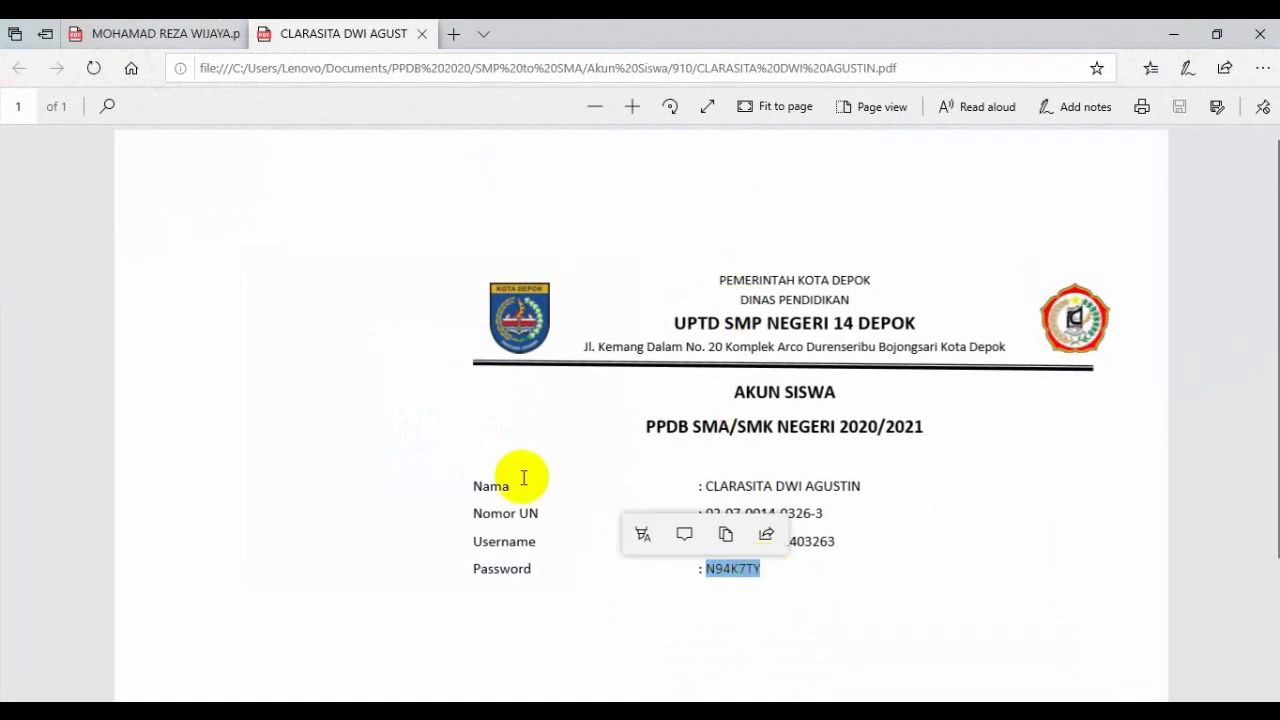
pyautogui.moveTo(714, 700)
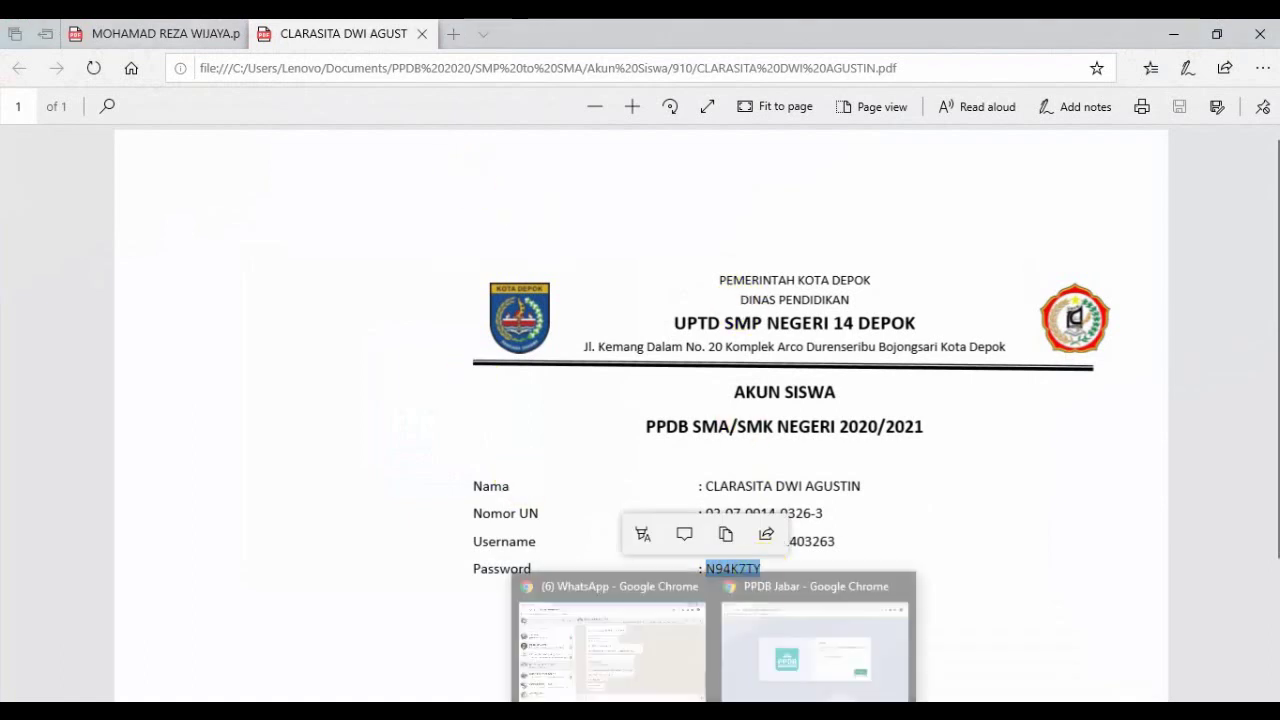
pyautogui.click(745, 662)
# Step: Paste the password into the Password field and log in to reach the Lihat Data Biodata page
pyautogui.click(761, 443)
pyautogui.hotkey('ctrl', 'v')
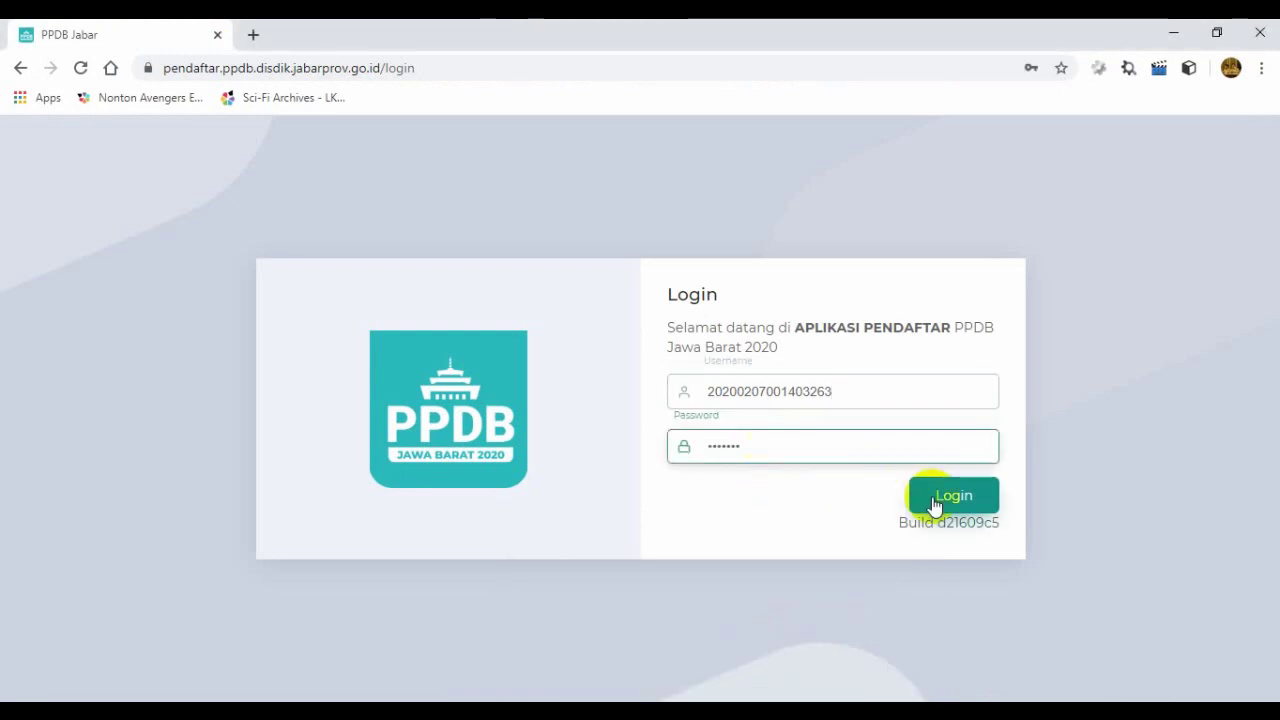
pyautogui.click(936, 497)
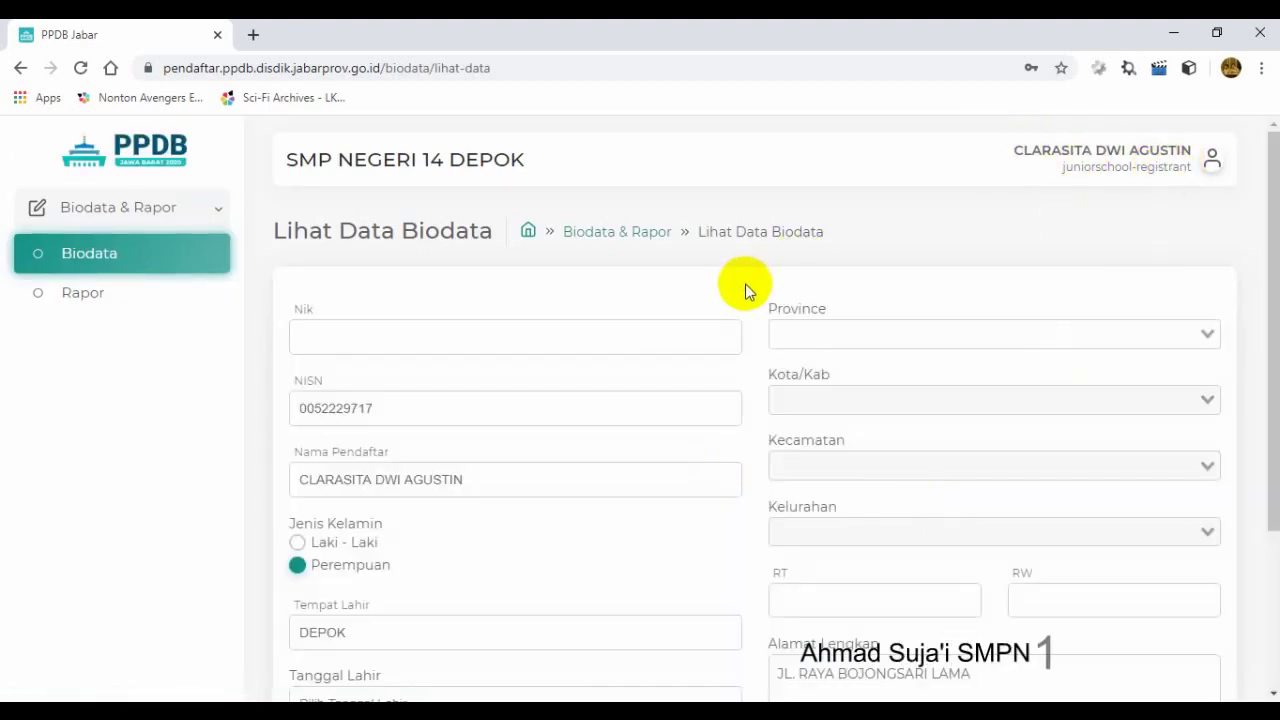
pyautogui.scroll(-2, 1265, 235)
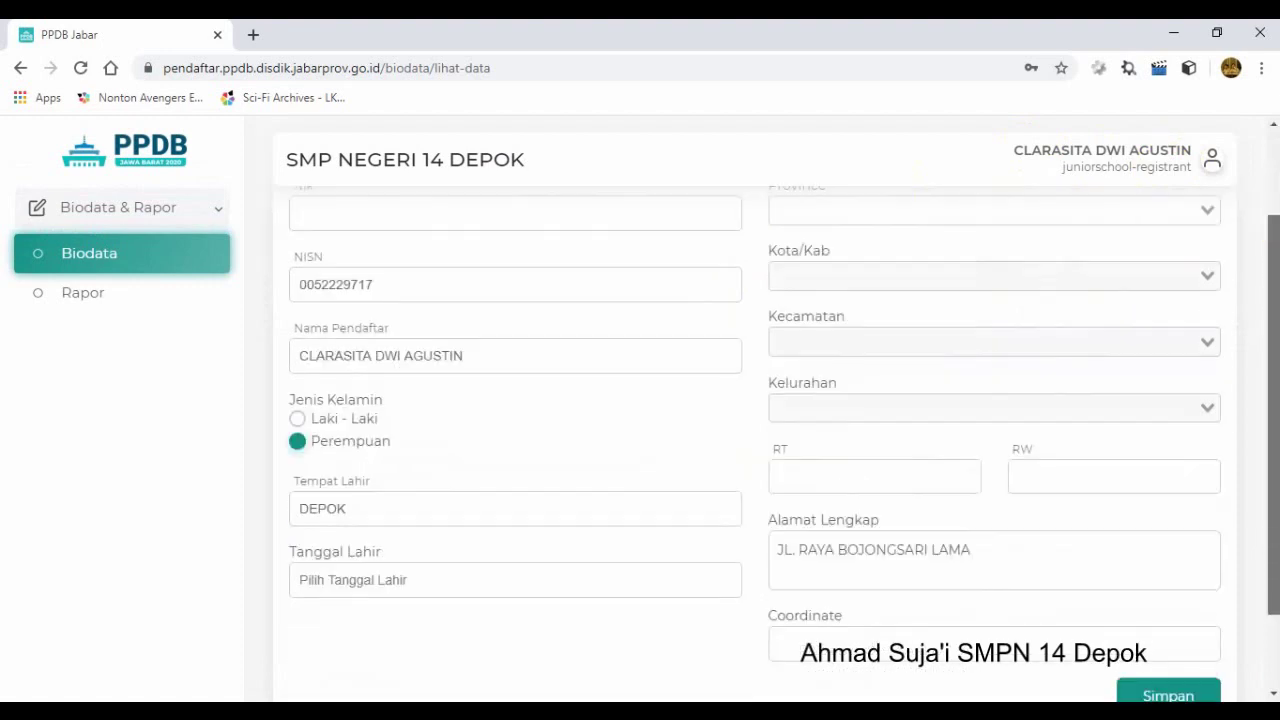
pyautogui.scroll(2, 1265, 235)
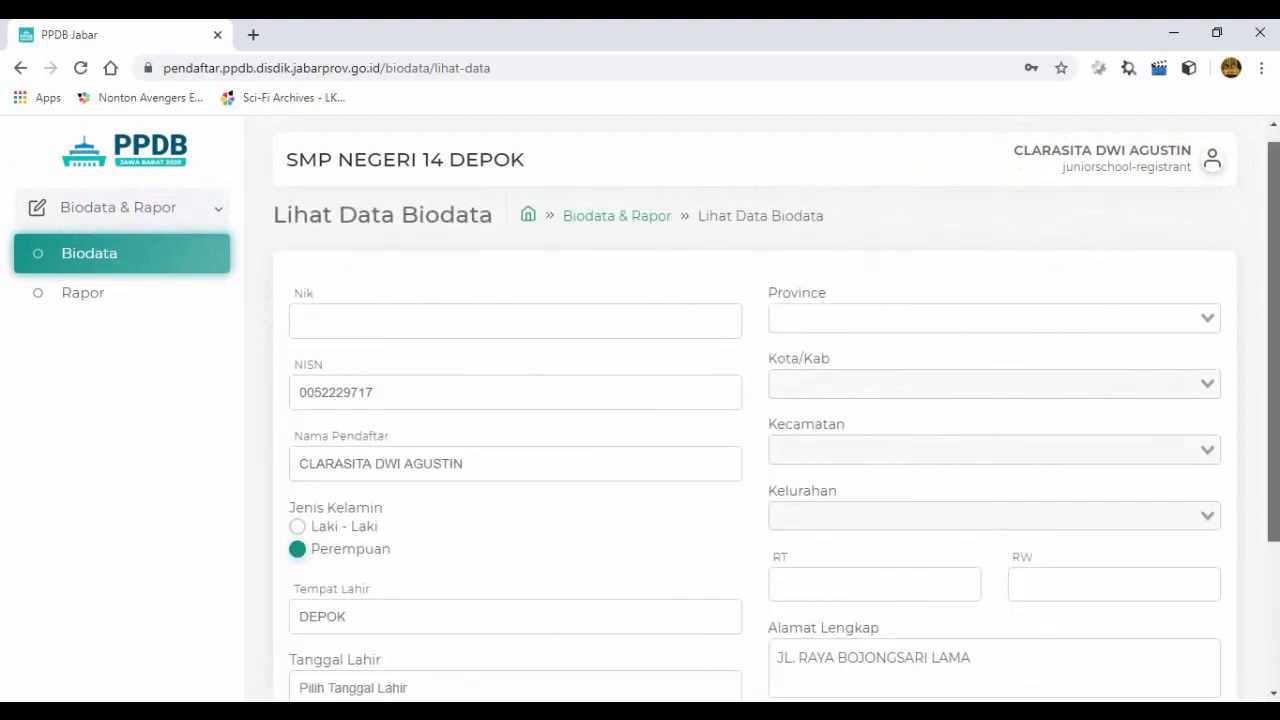
# Step: Enter the student's 16-digit NIK in the Nik field so the address auto-fills
pyautogui.click(420, 314)
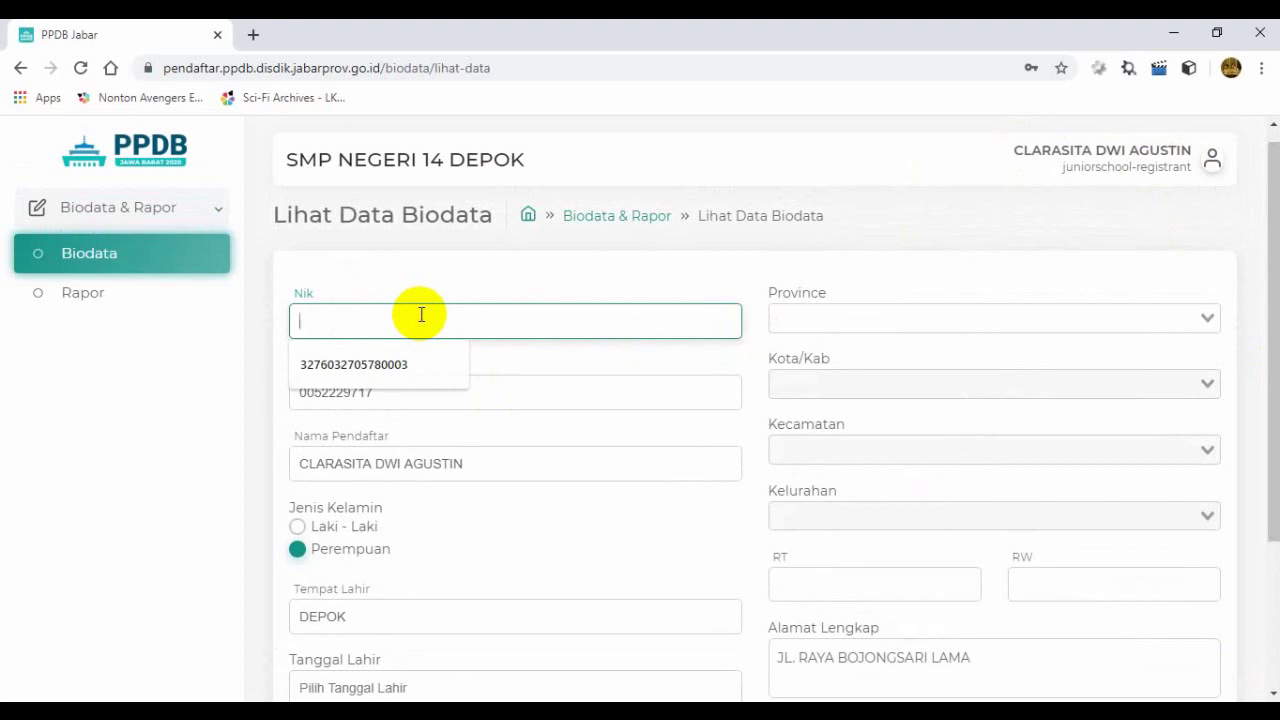
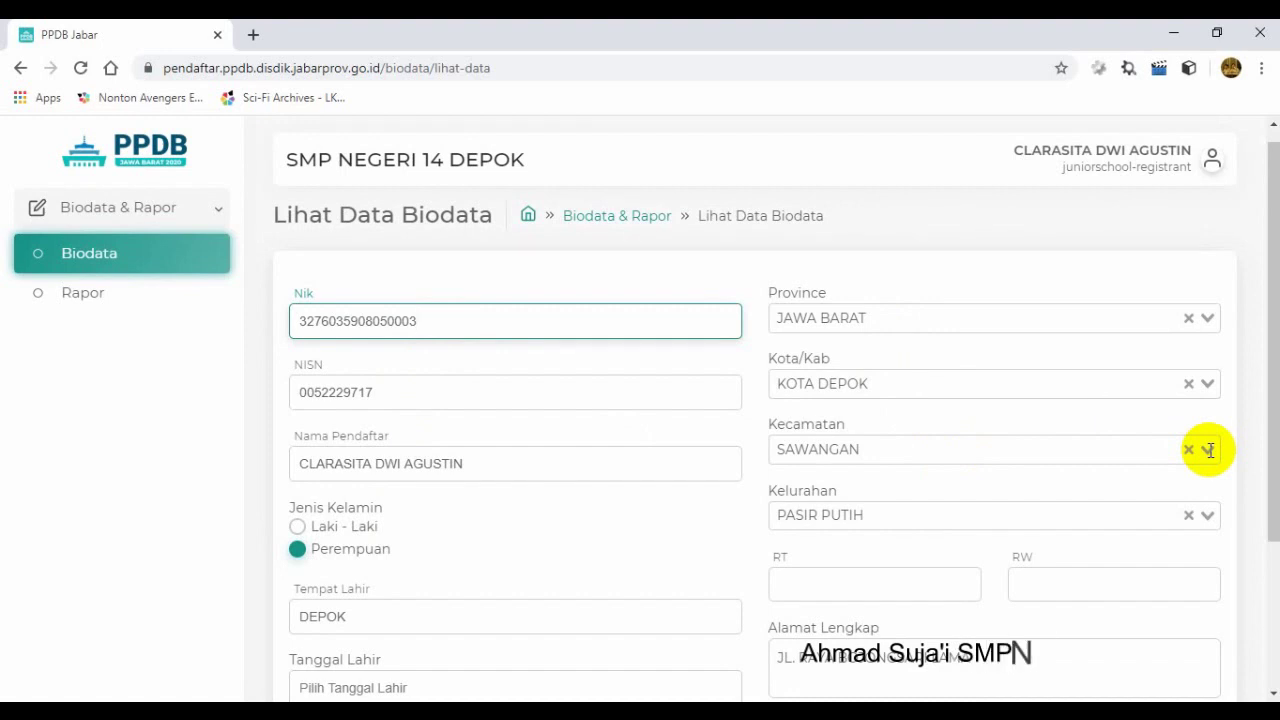
# Step: Pick BOJONGSARI from the Kecamatan list, then BOJONGSARI from the Kelurahan list
pyautogui.click(1208, 450)
pyautogui.click(1100, 481)
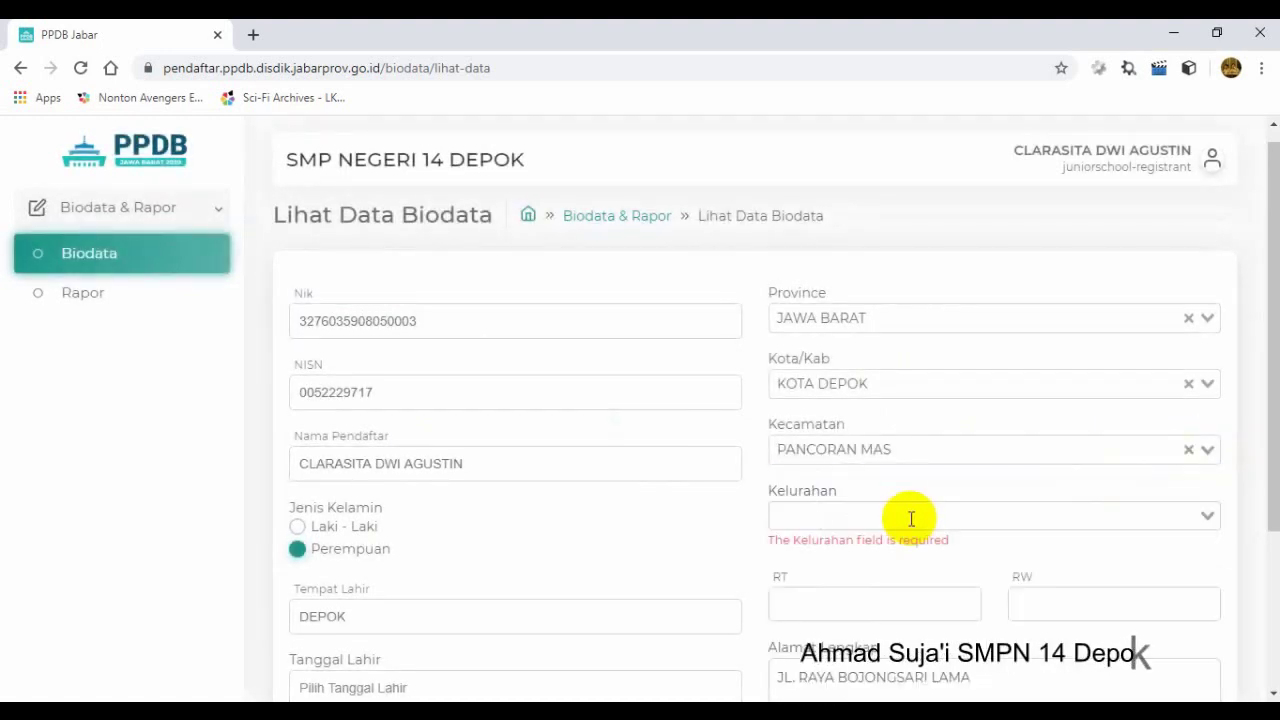
pyautogui.click(1206, 451)
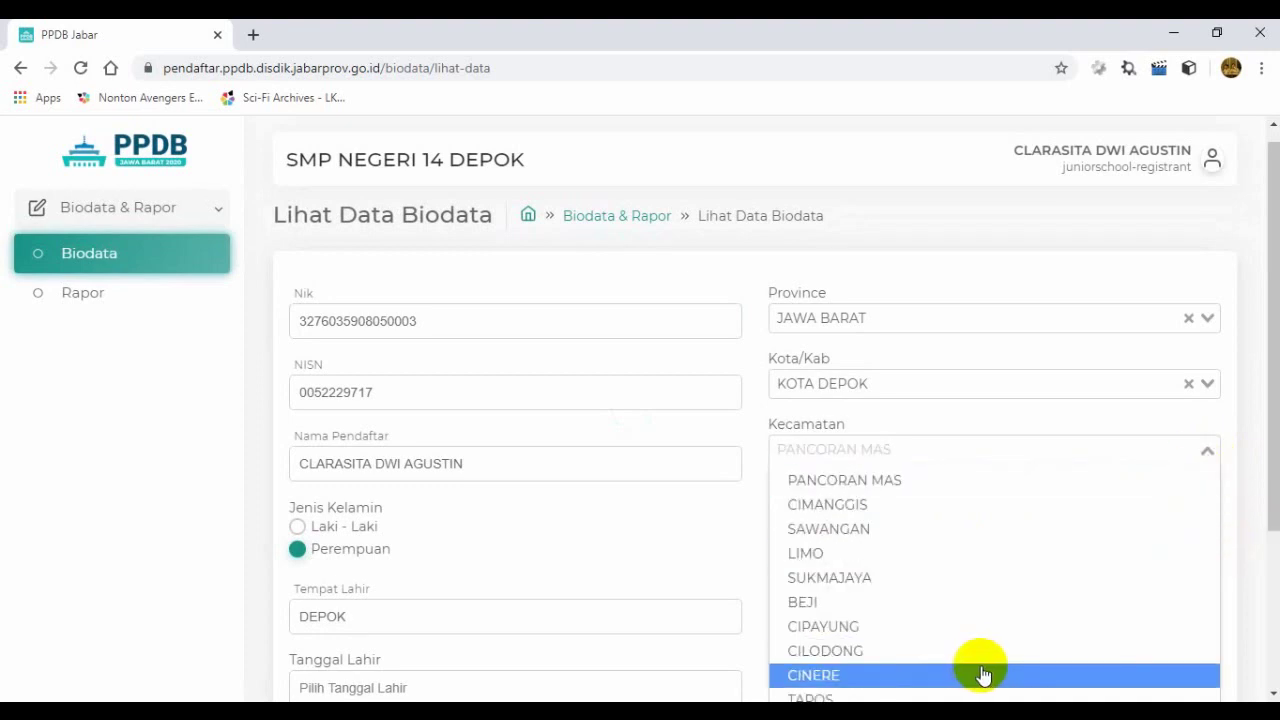
pyautogui.moveTo(1267, 508); pyautogui.dragTo(1270, 610)
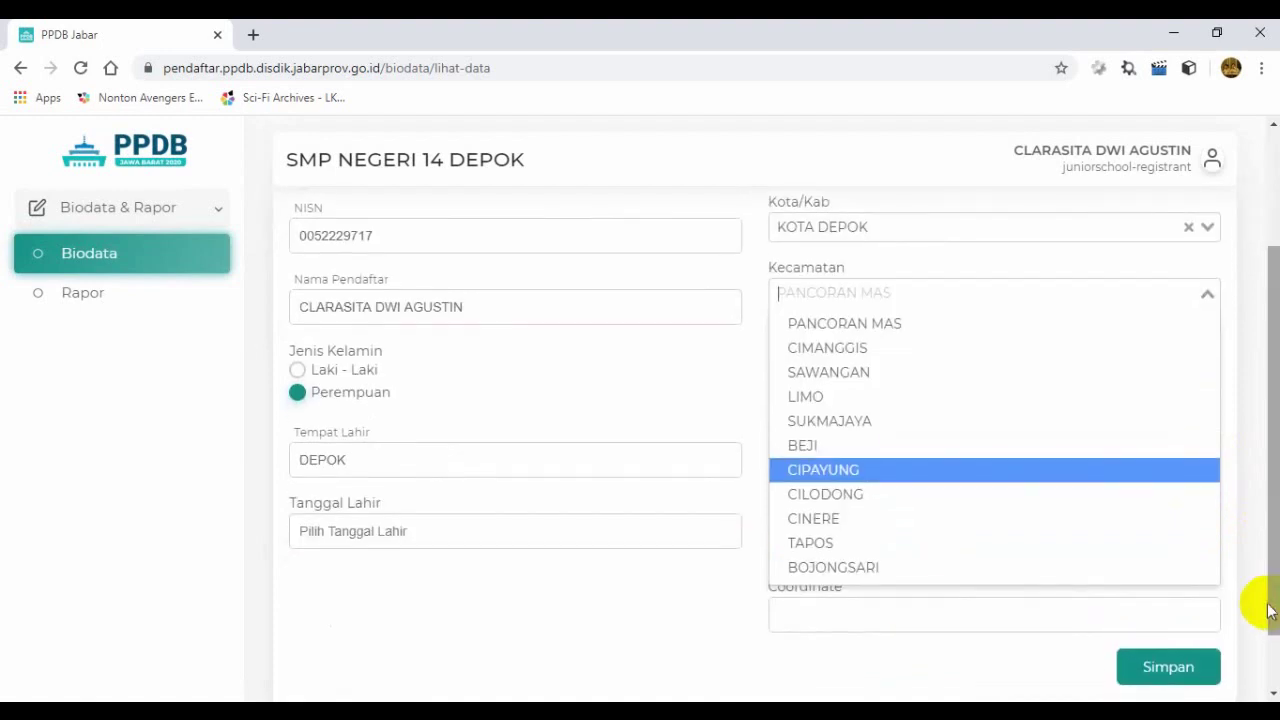
pyautogui.click(869, 568)
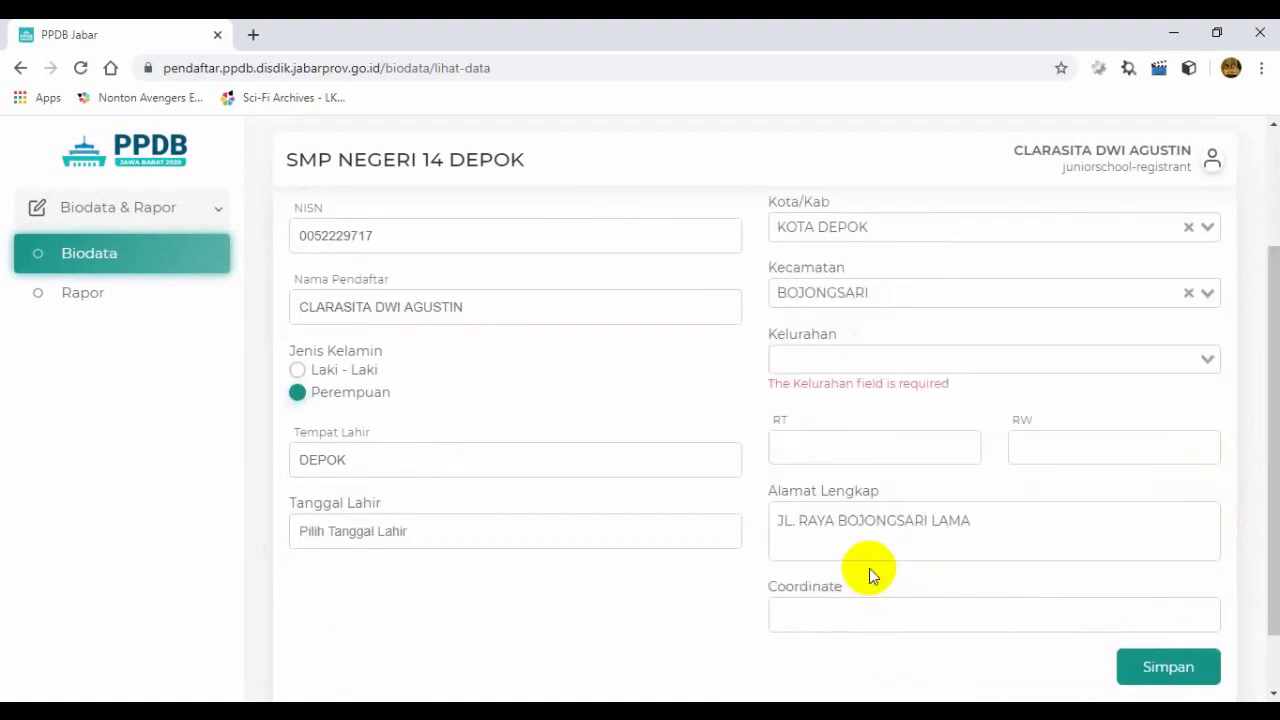
pyautogui.click(943, 361)
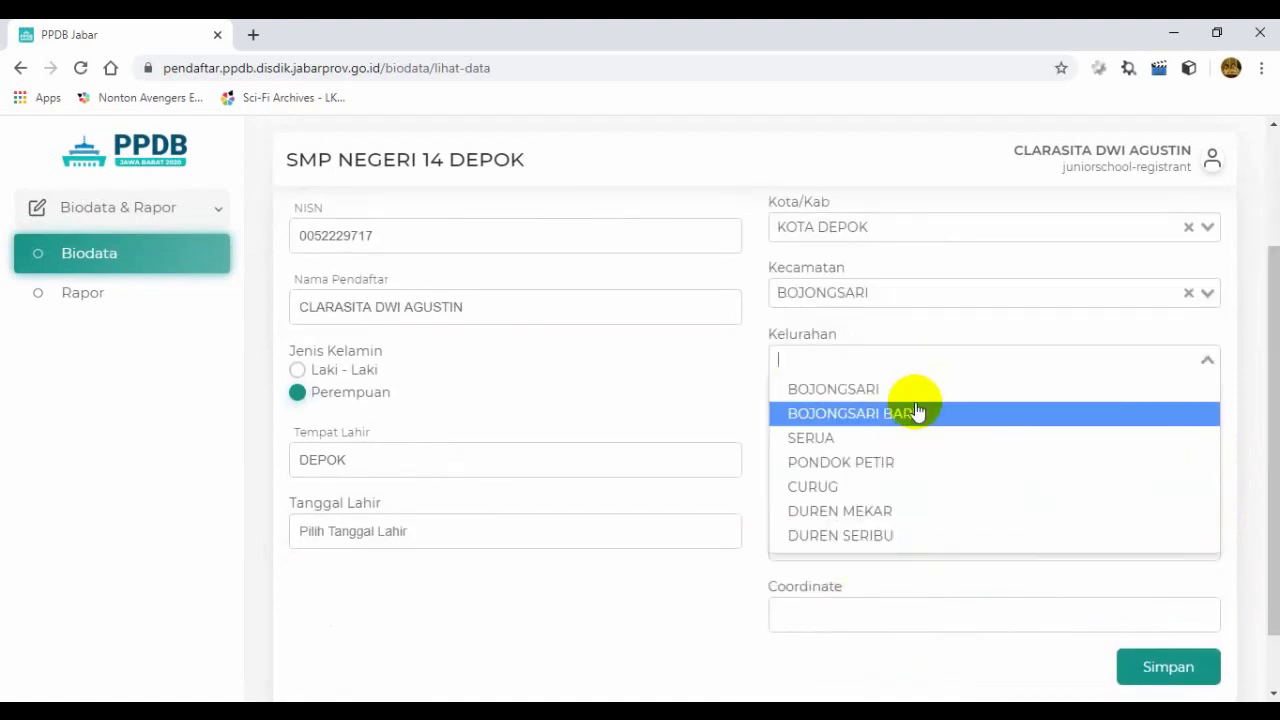
pyautogui.click(913, 396)
pyautogui.click(903, 428)
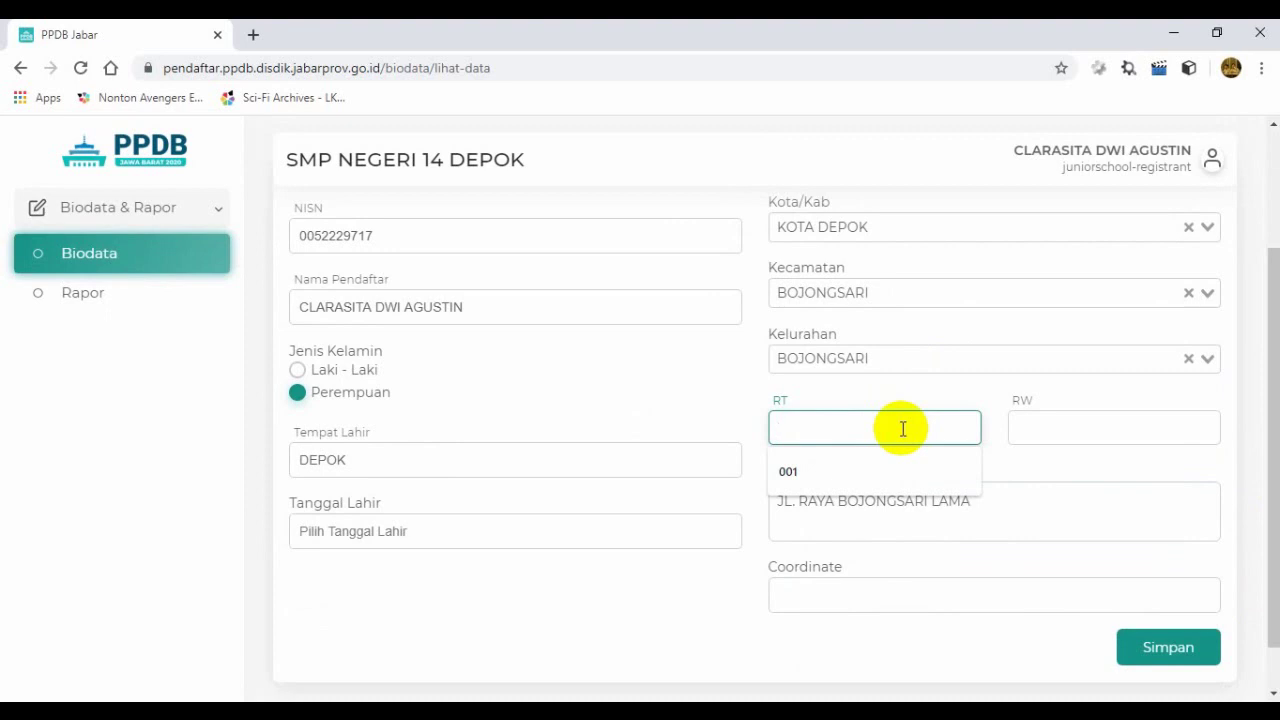
pyautogui.write('001')
pyautogui.click(1039, 441)
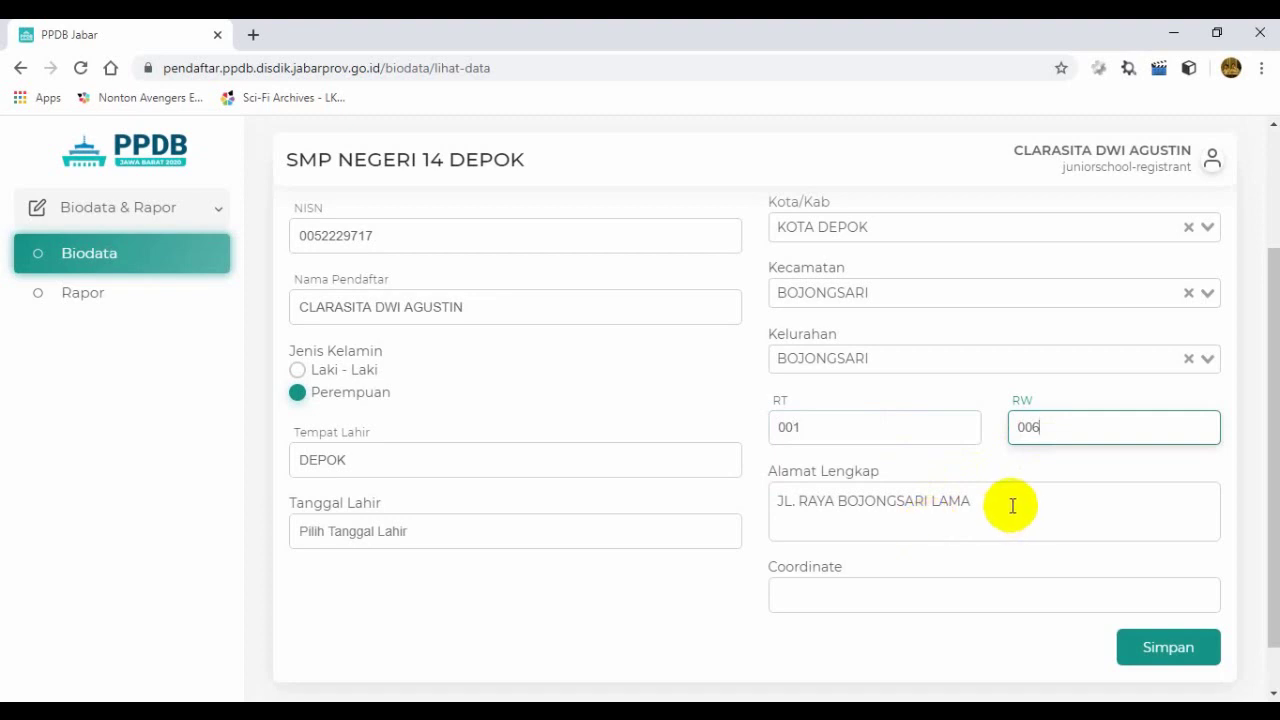
pyautogui.click(953, 499)
pyautogui.moveTo(953, 499); pyautogui.dragTo(771, 503)
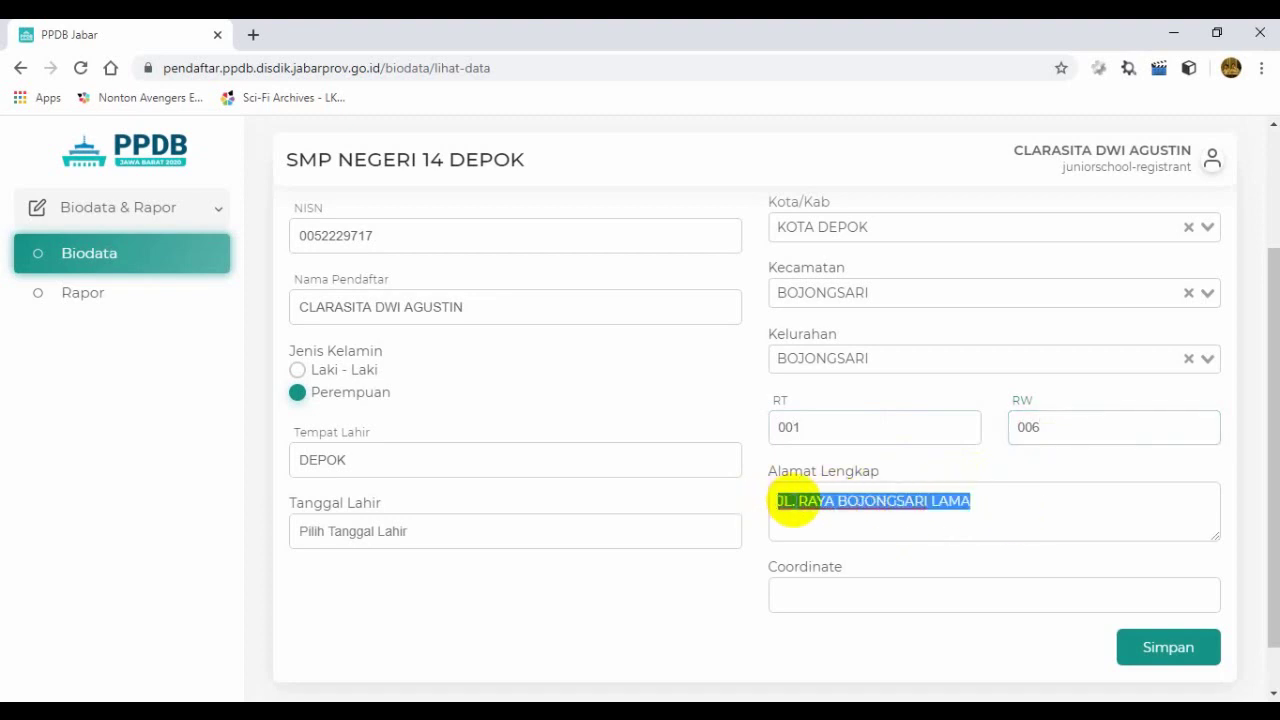
pyautogui.click(800, 503)
pyautogui.press('BackSpace')
pyautogui.press('BackSpace')
pyautogui.press('BackSpace')
pyautogui.press('BackSpace')
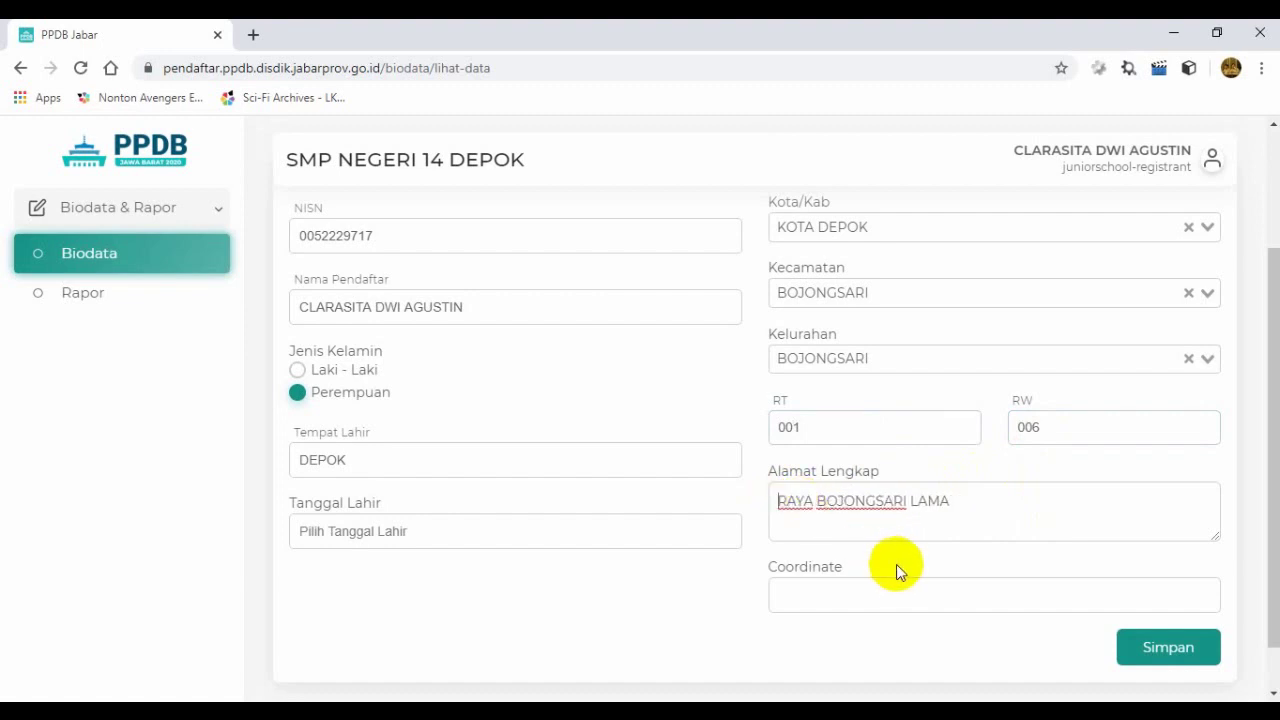
pyautogui.click(365, 461)
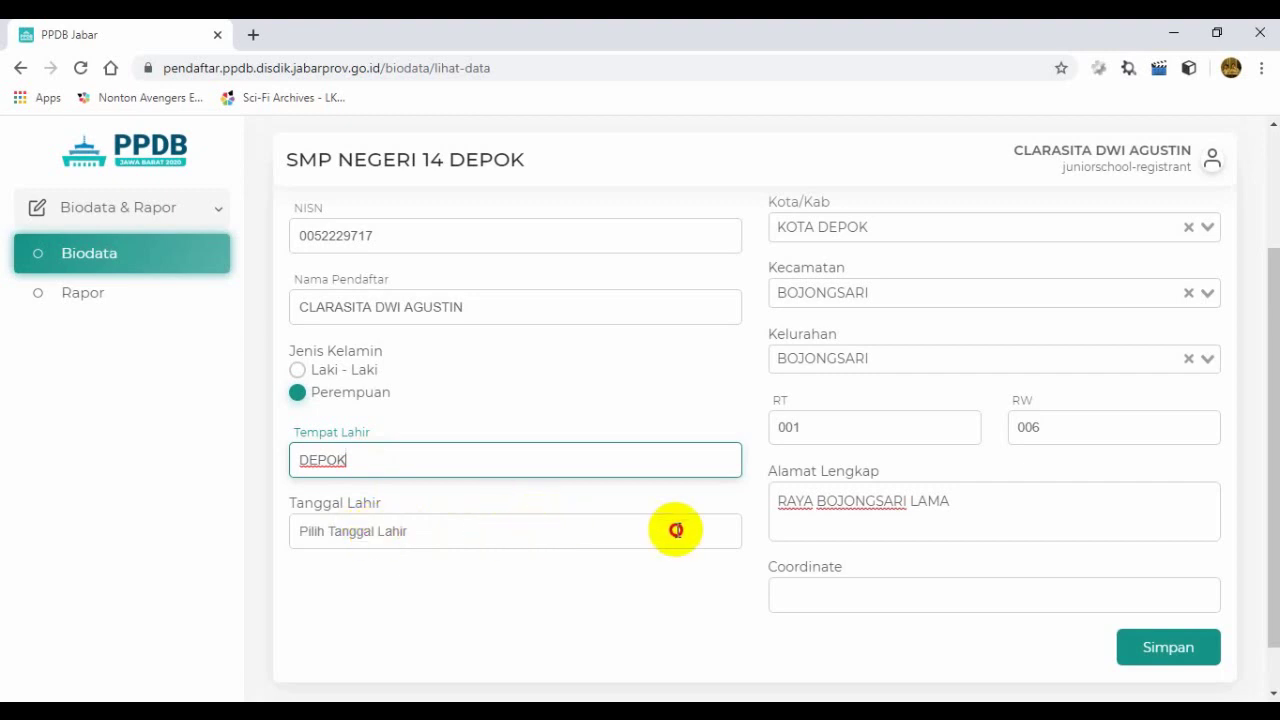
pyautogui.click(373, 532)
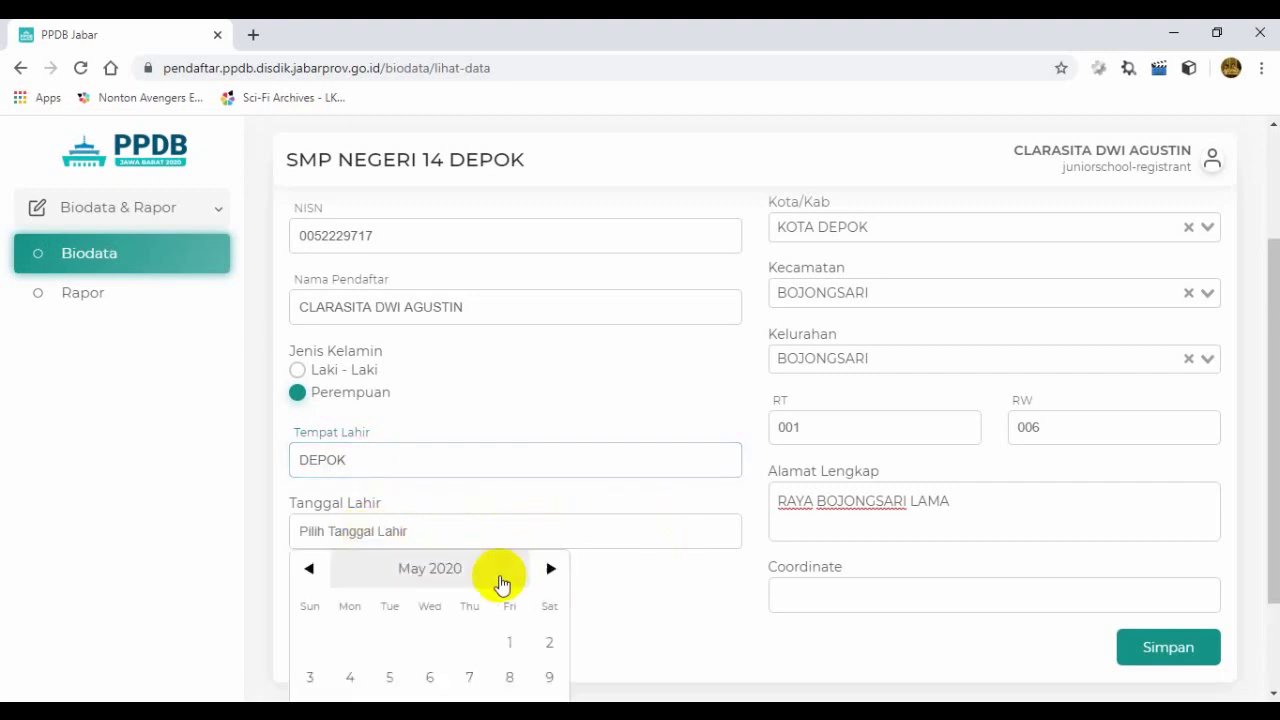
pyautogui.click(418, 578)
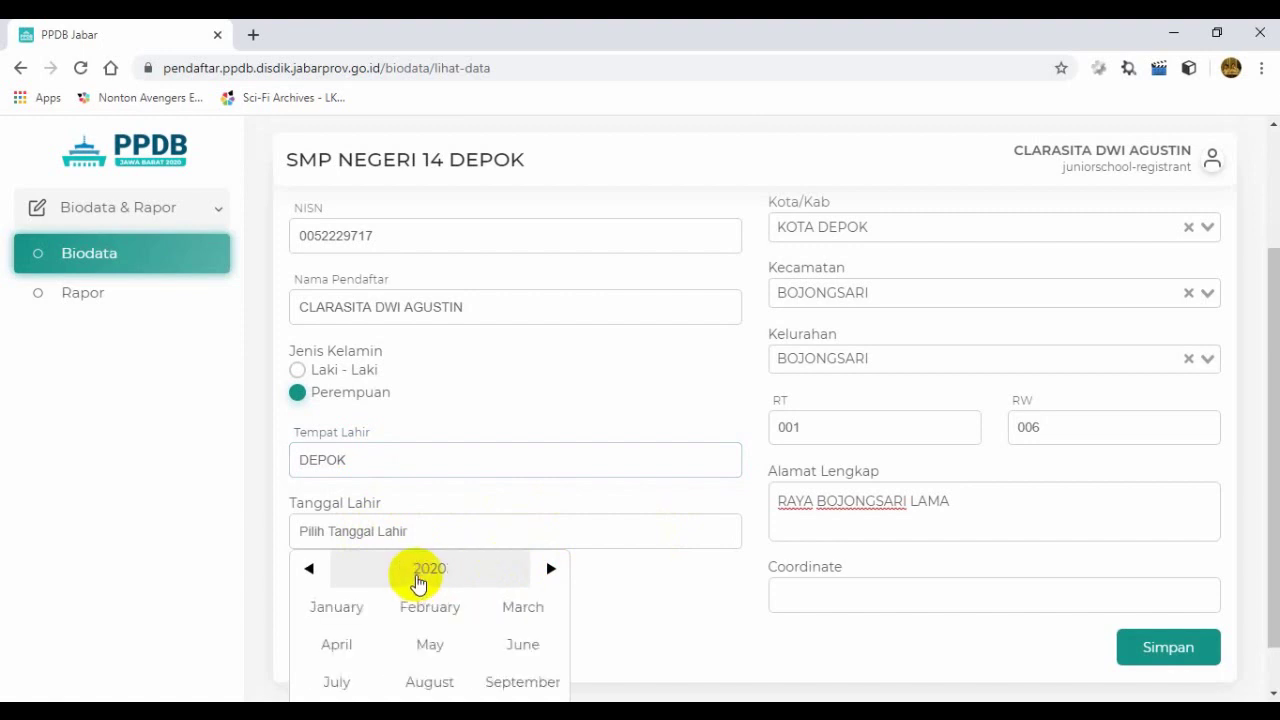
pyautogui.click(428, 572)
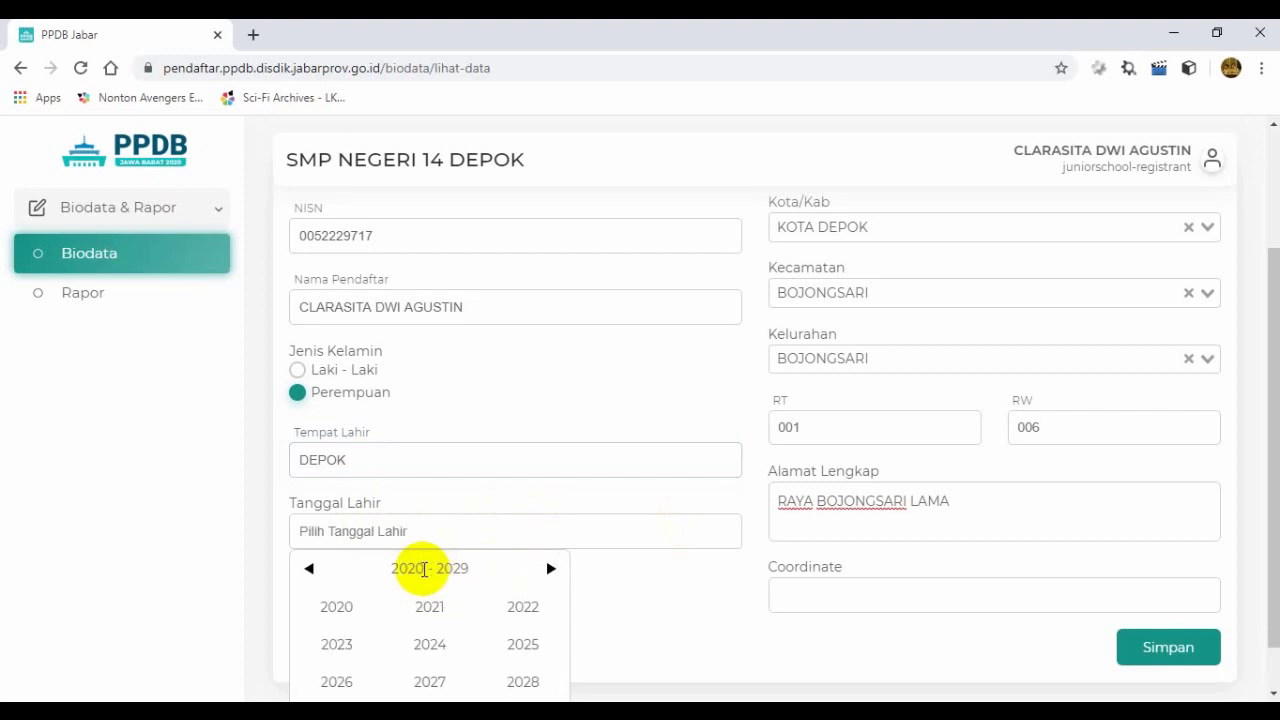
pyautogui.click(309, 576)
pyautogui.click(308, 574)
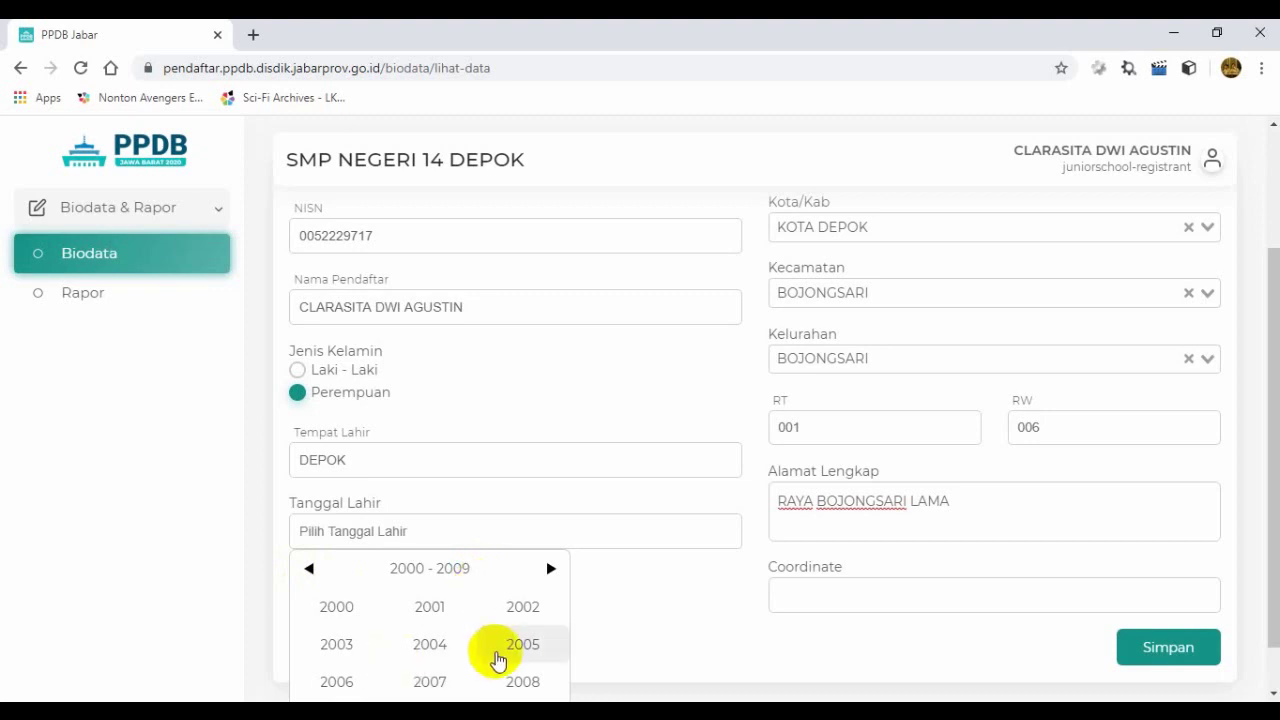
pyautogui.click(518, 648)
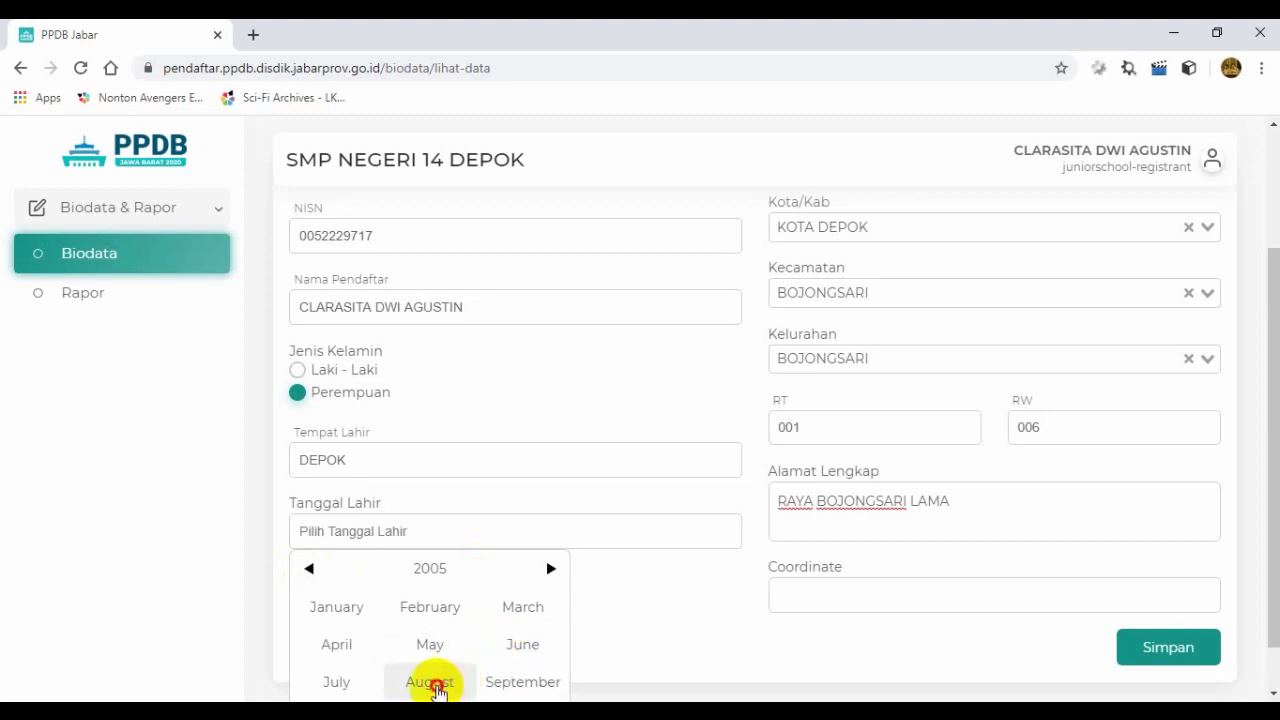
pyautogui.click(438, 686)
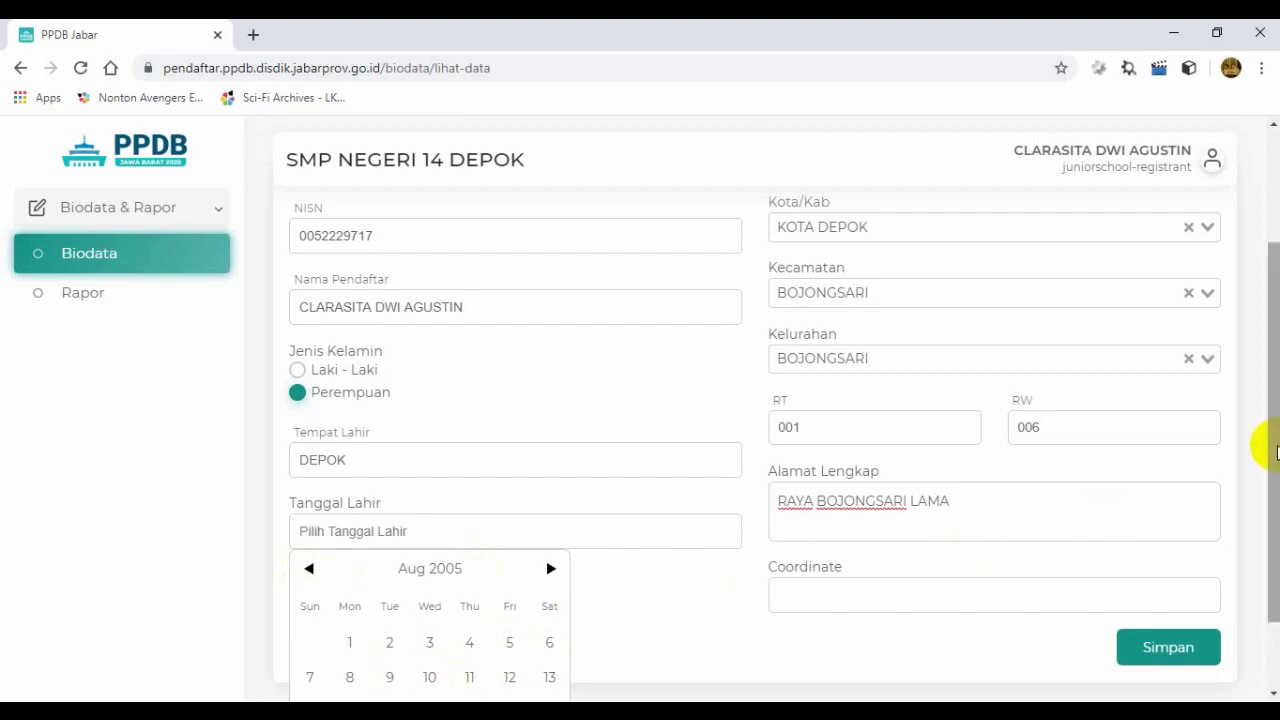
pyautogui.moveTo(1262, 451); pyautogui.dragTo(1266, 506)
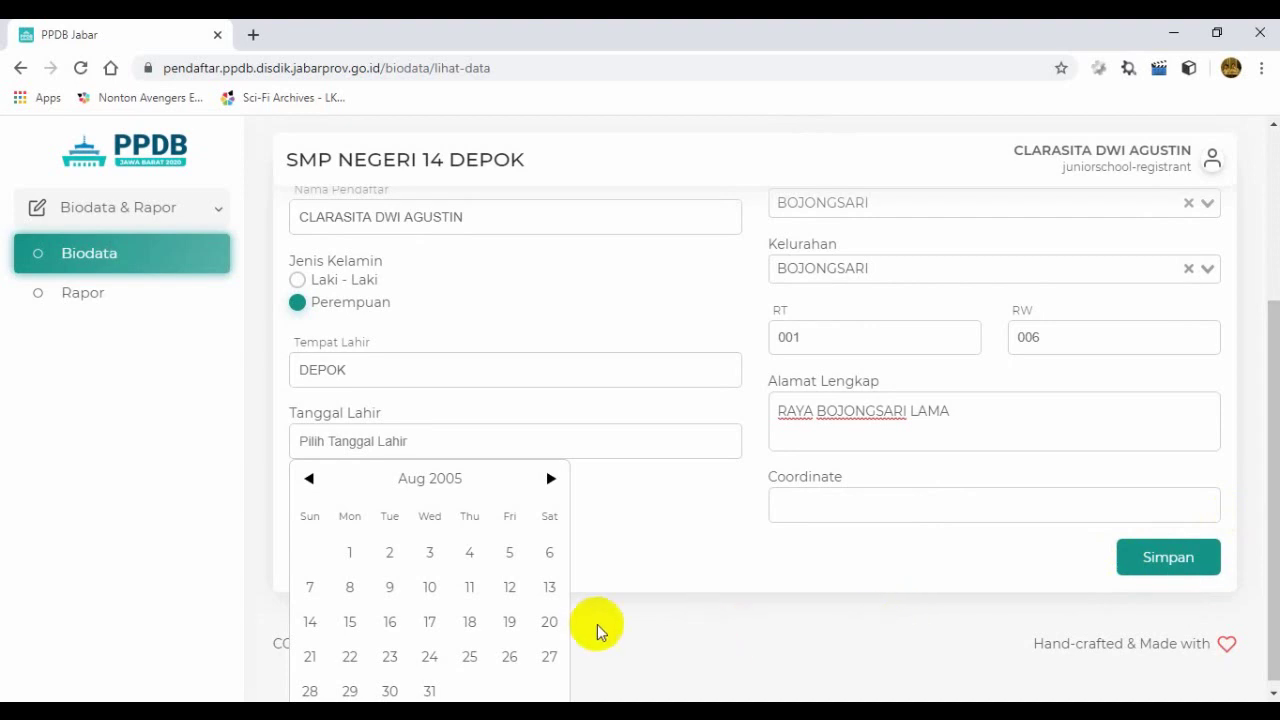
pyautogui.click(507, 628)
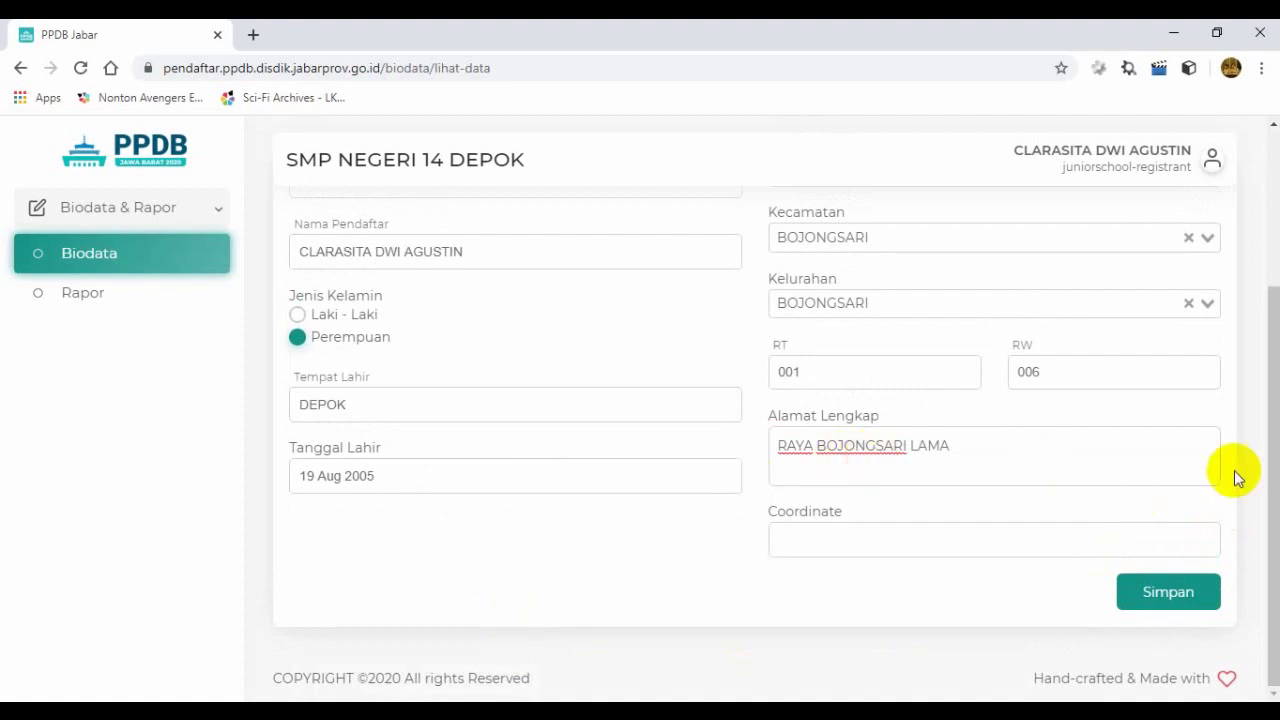
pyautogui.click(925, 540)
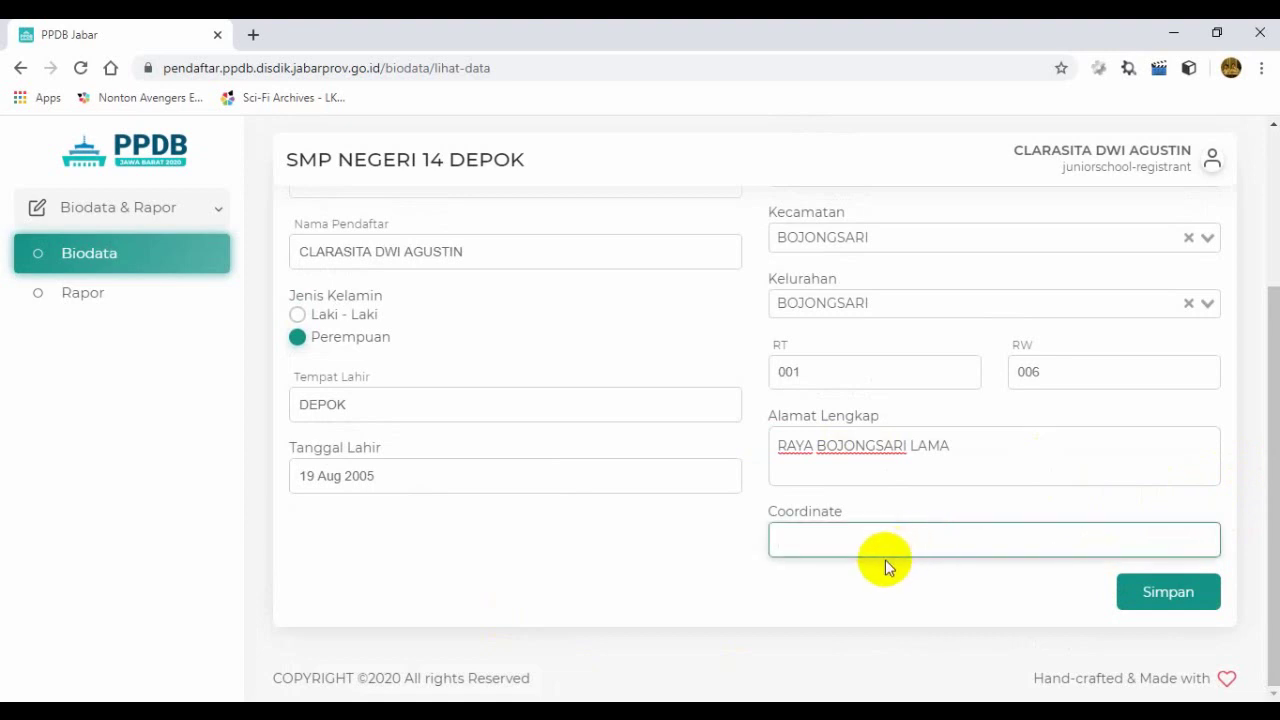
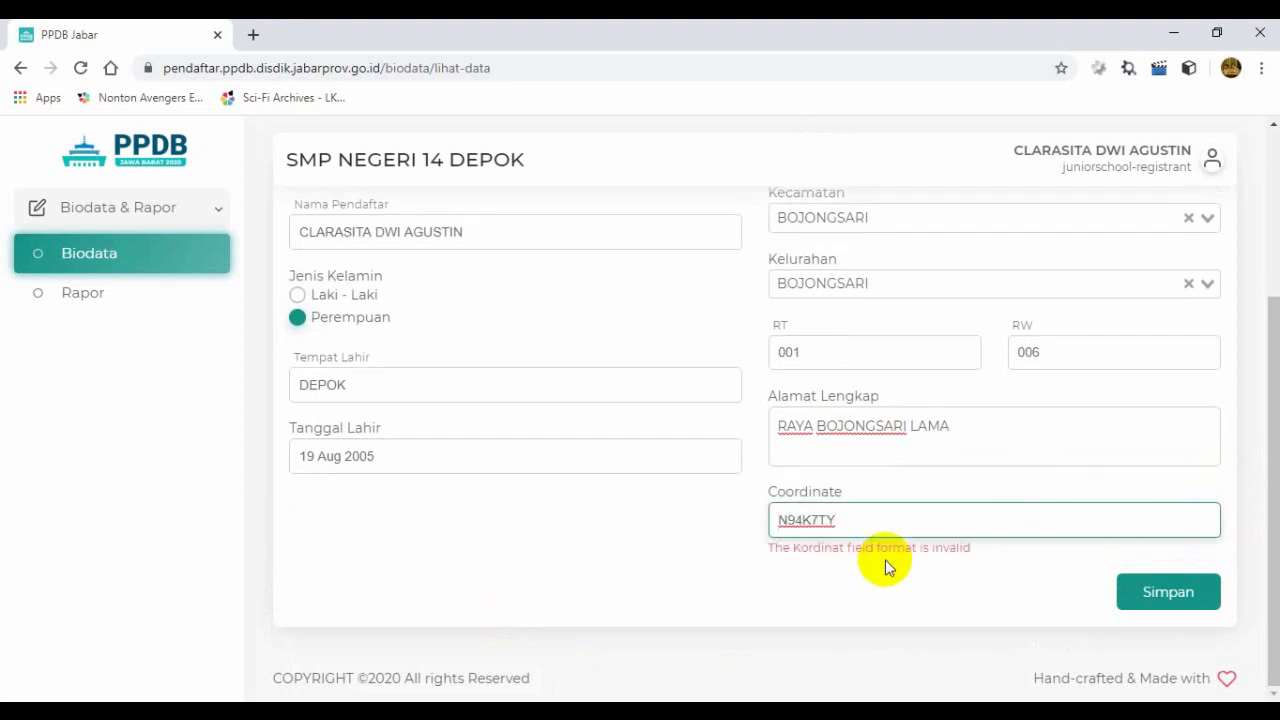
# Step: Paste a location code into Coordinate, then erase it after the invalid-format warning
pyautogui.press('BackSpace')
pyautogui.press('BackSpace')
pyautogui.press('BackSpace')
pyautogui.press('BackSpace')
pyautogui.press('BackSpace')
pyautogui.press('BackSpace')
pyautogui.press('BackSpace')
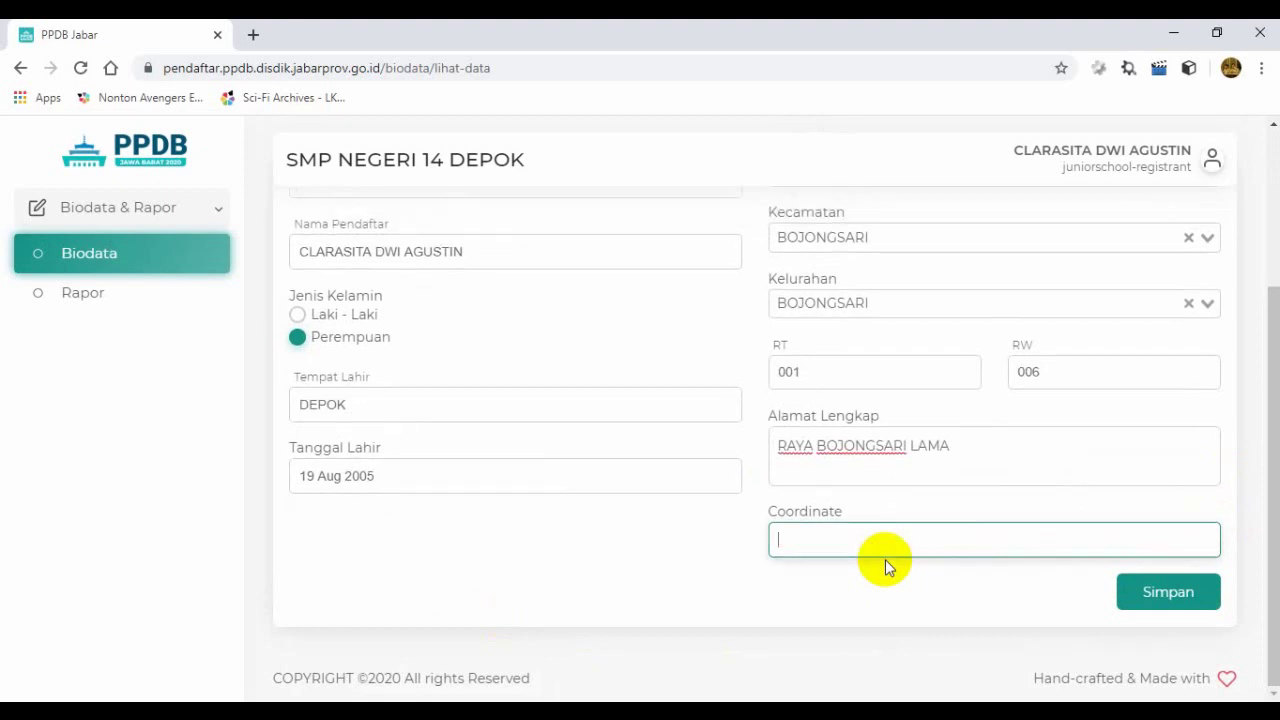
# Step: In a new tab, search for 'google map' and open Google Maps from the results
pyautogui.click(255, 36)
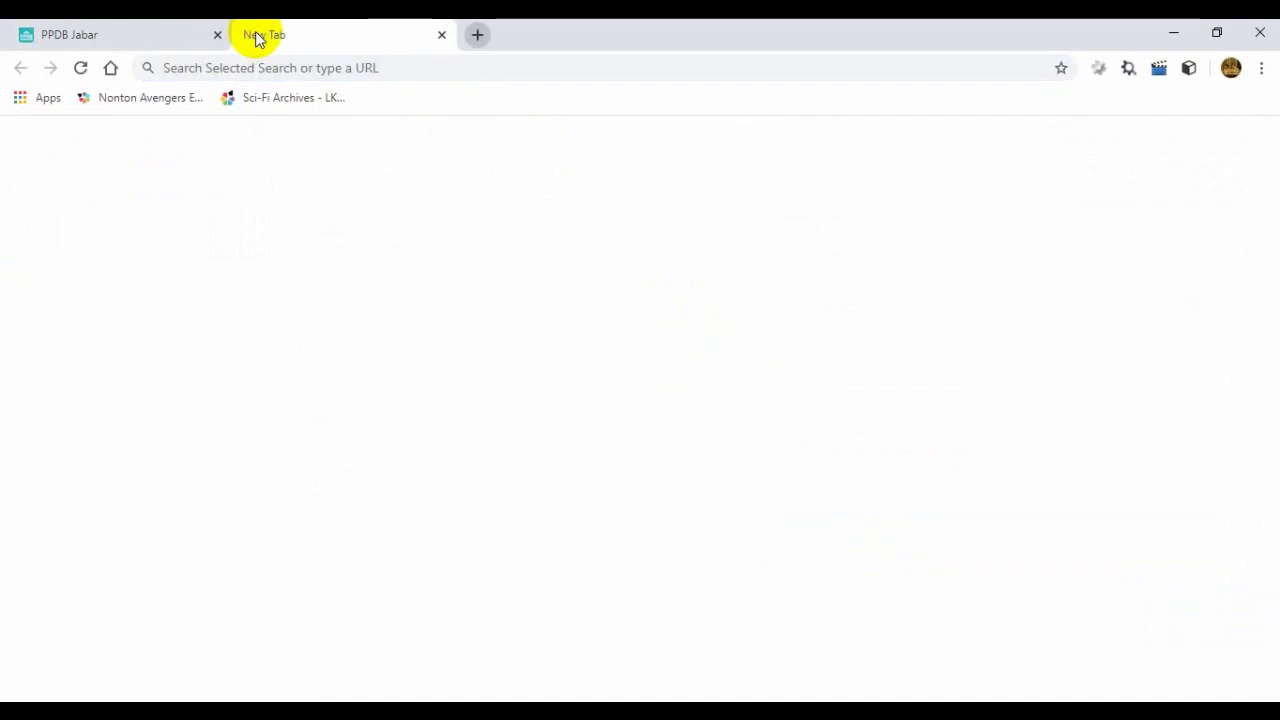
pyautogui.write('goo')
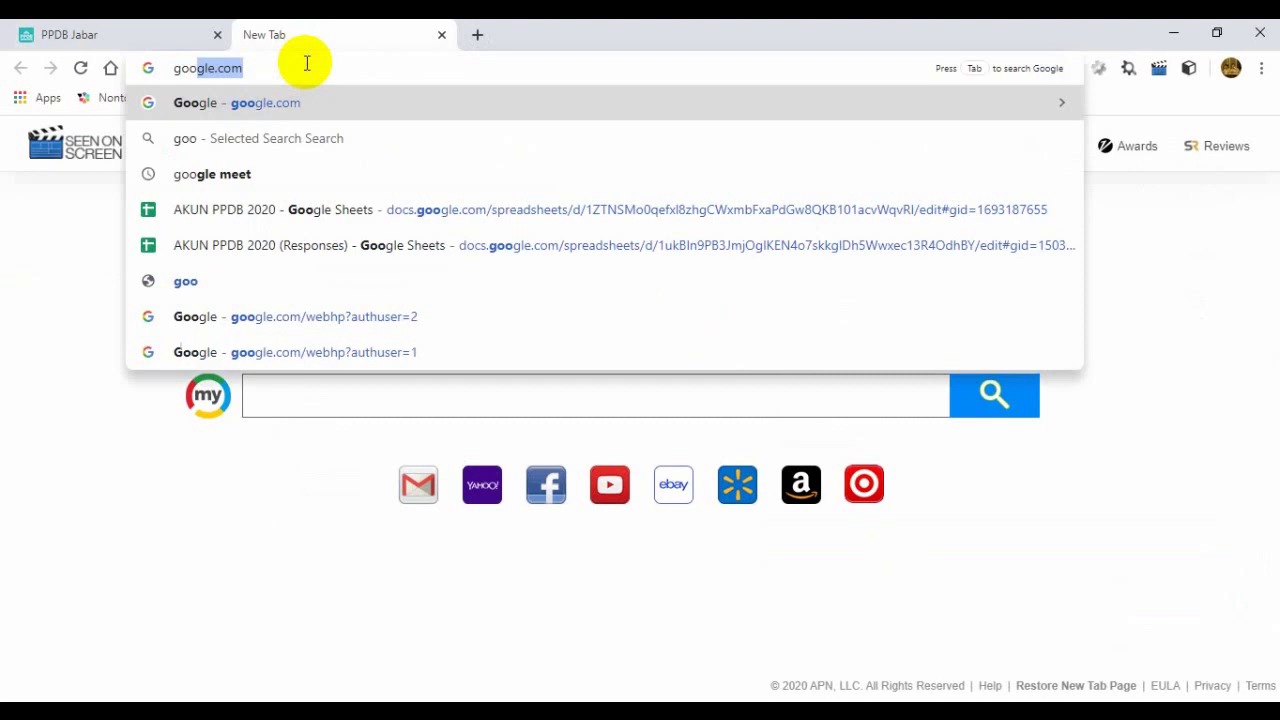
pyautogui.write('gle ')
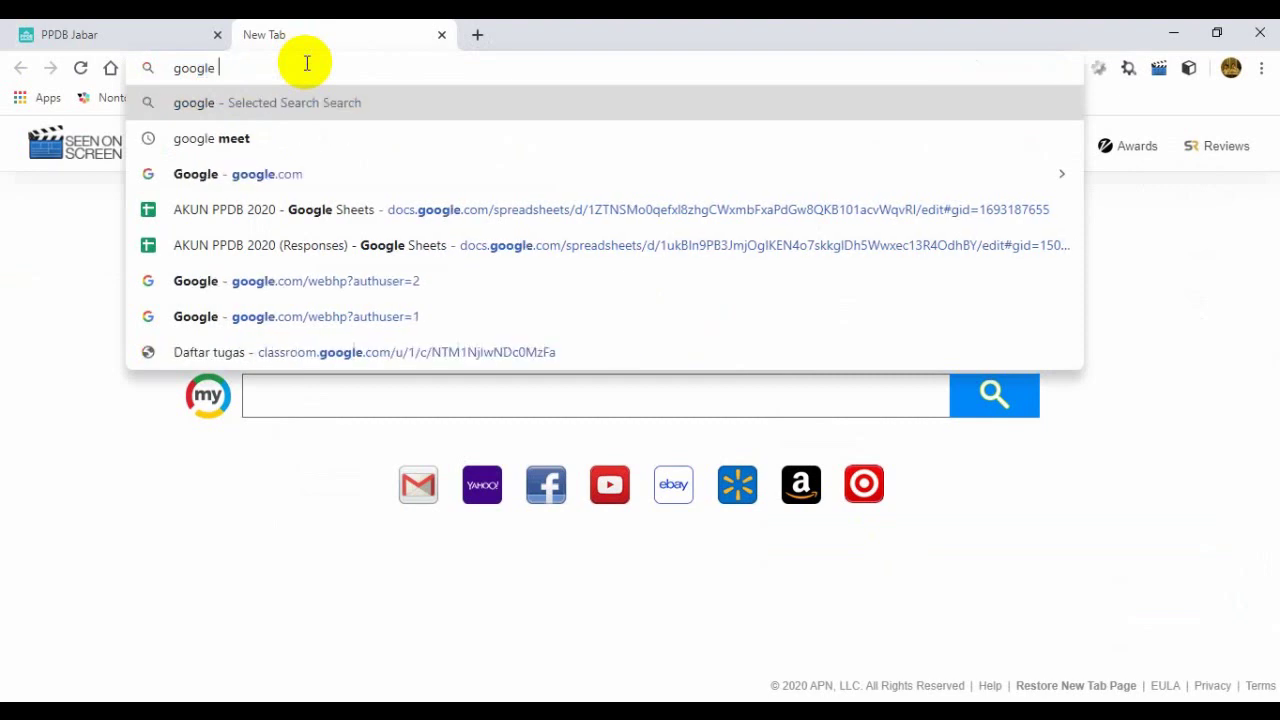
pyautogui.write('map')
pyautogui.press('Return')
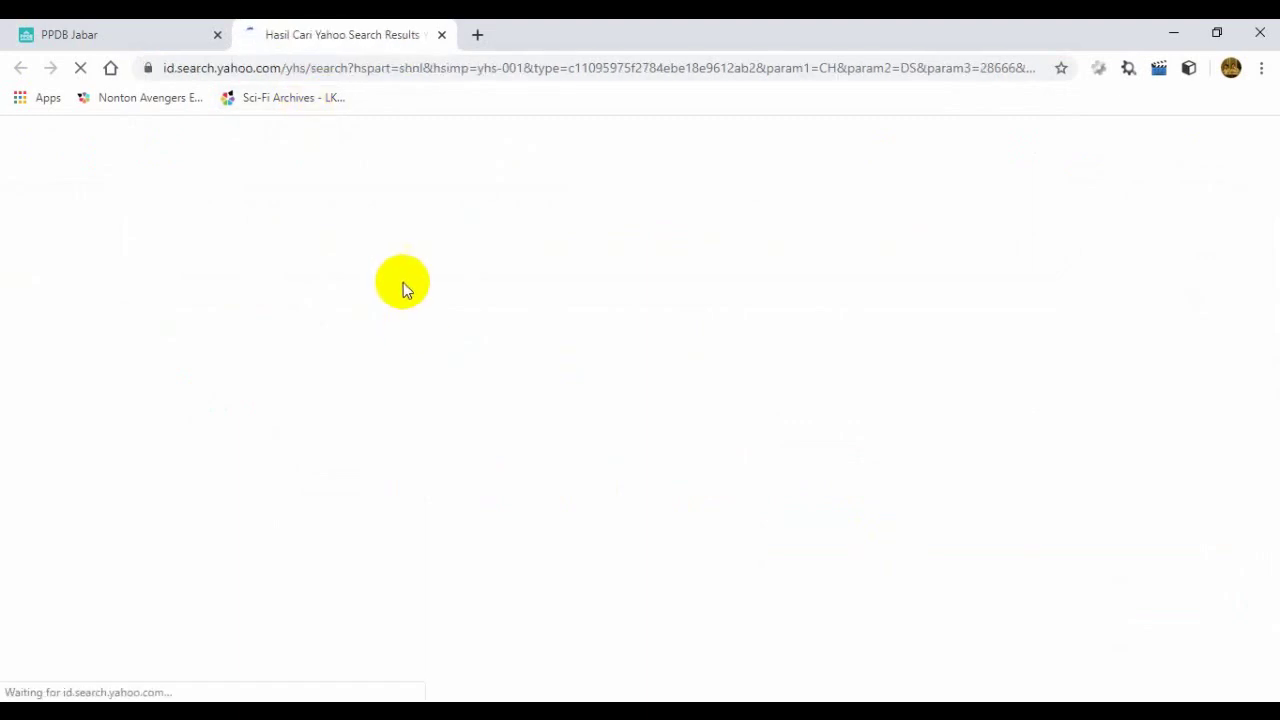
pyautogui.click(193, 280)
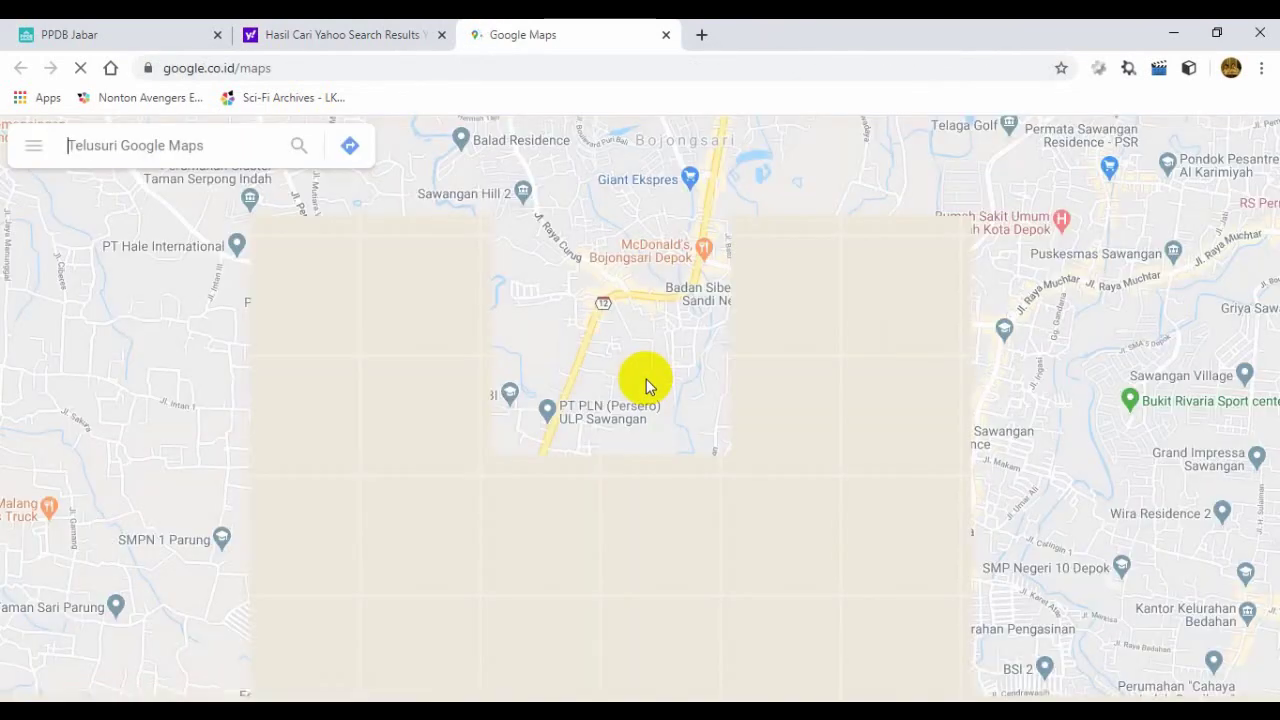
# Step: Switch the map to satellite imagery and jump to the recent place Jl. H. Abbas, Bojongsari
pyautogui.moveTo(646, 387); pyautogui.dragTo(585, 590)
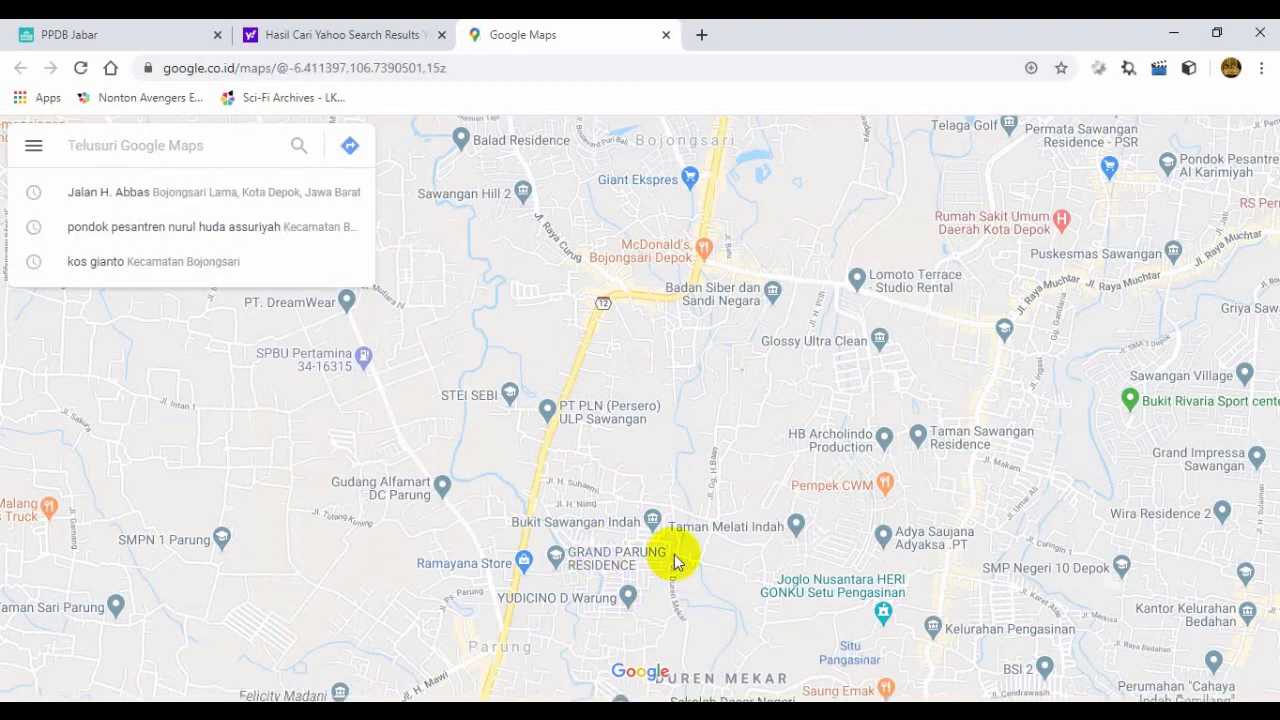
pyautogui.click(43, 668)
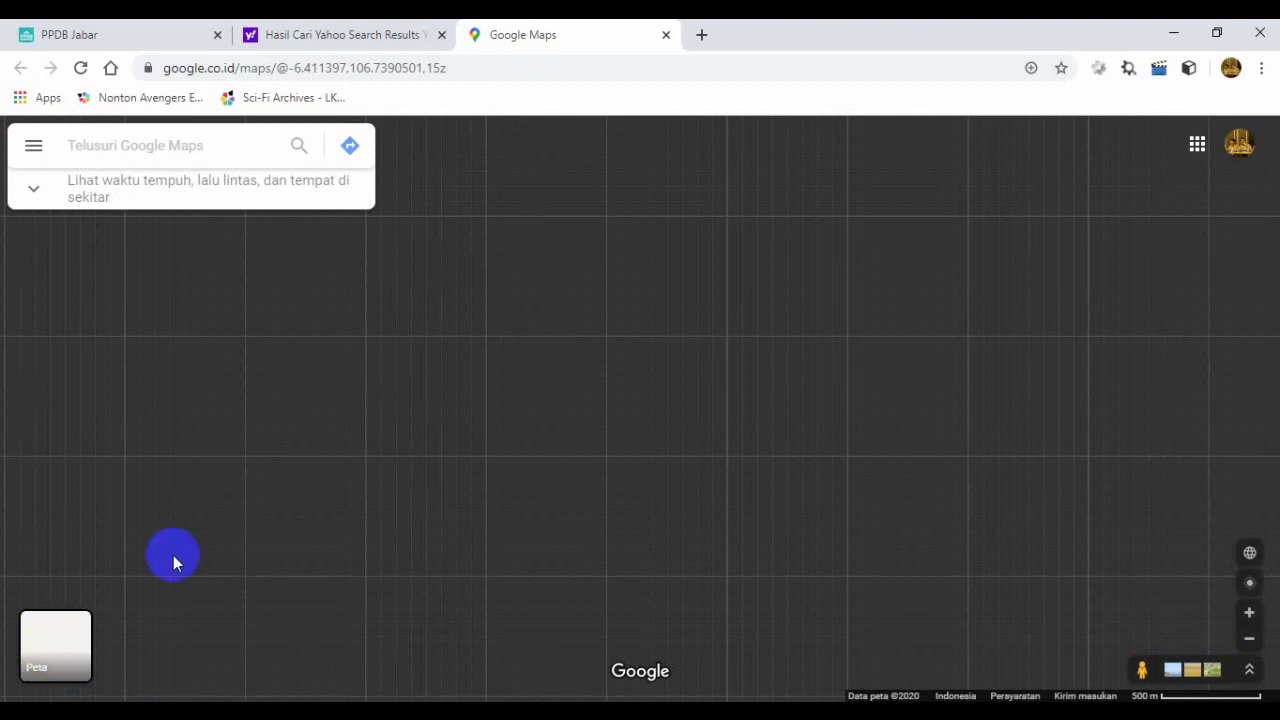
pyautogui.moveTo(231, 322); pyautogui.dragTo(116, 292)
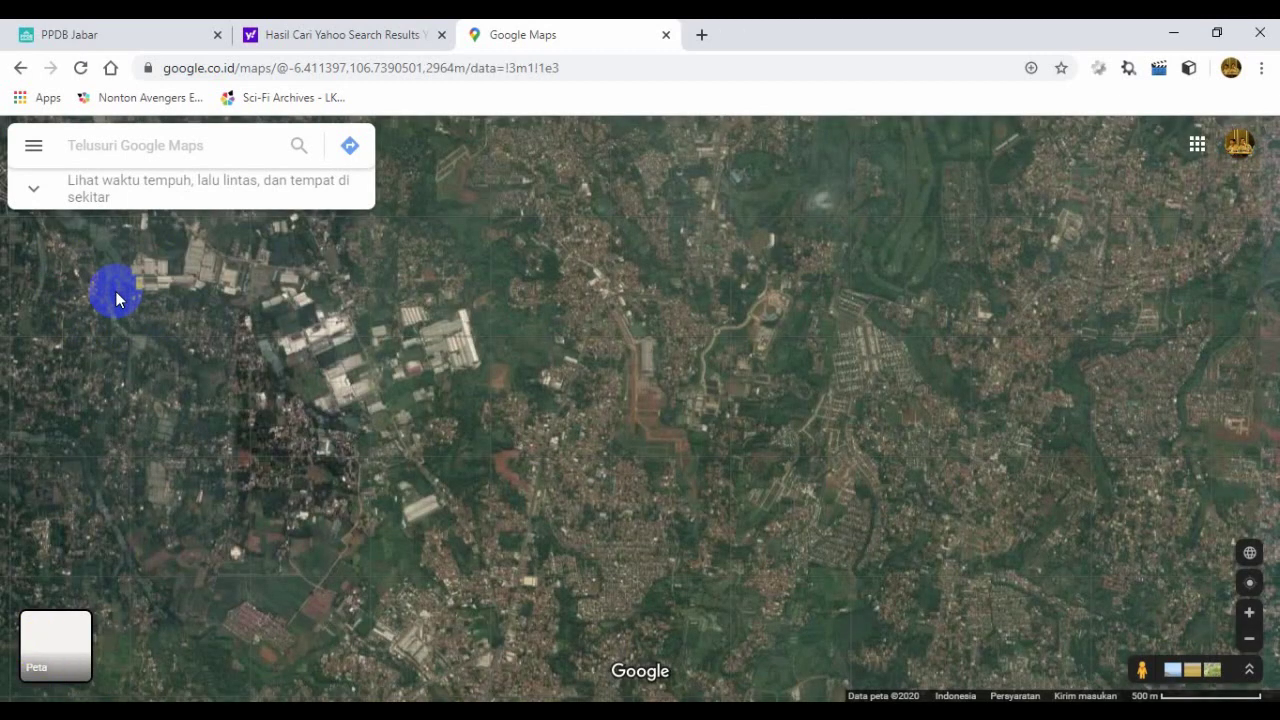
pyautogui.click(129, 148)
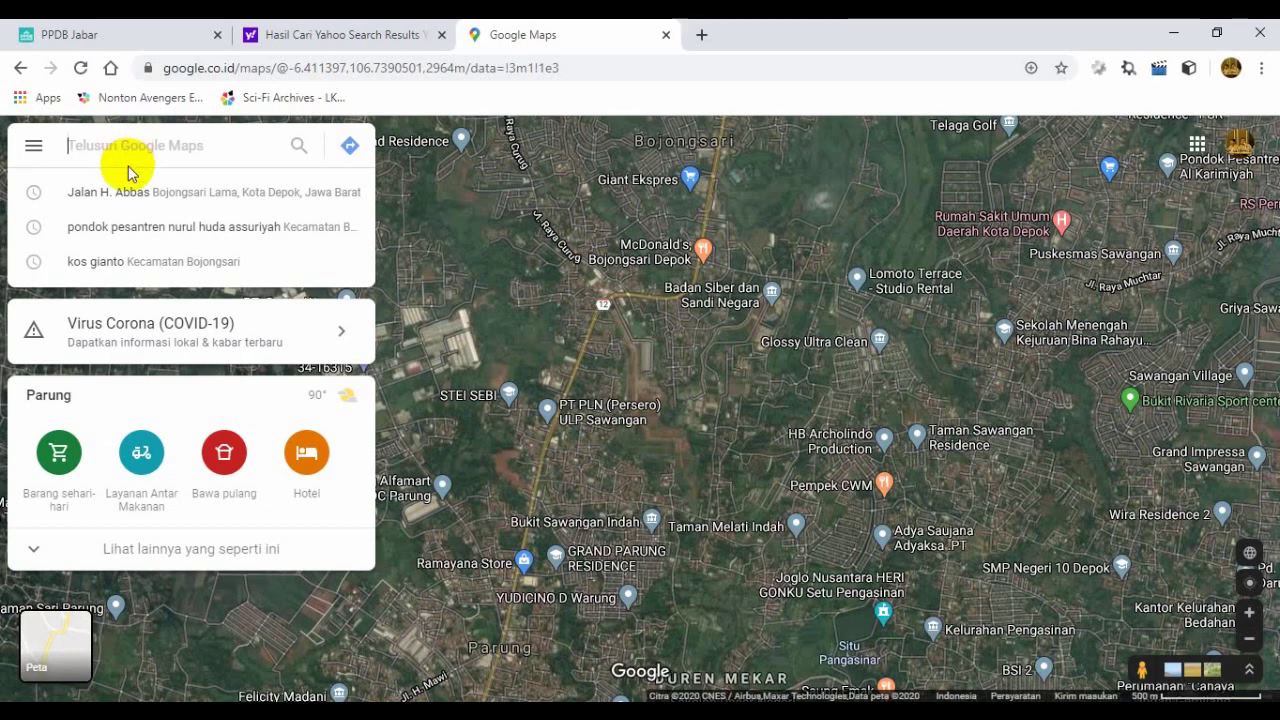
pyautogui.click(130, 197)
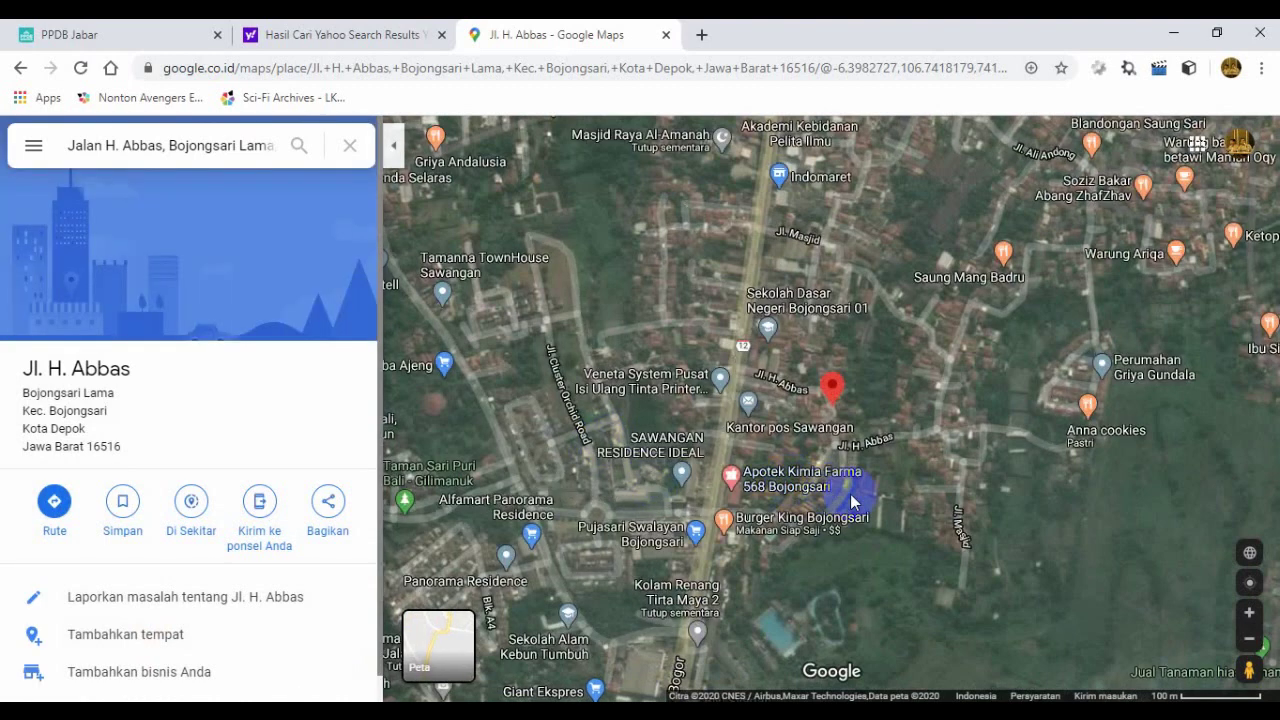
# Step: Zoom the satellite map in three levels and centre it on the Jl. Nata Atmaja houses
pyautogui.moveTo(985, 483); pyautogui.dragTo(871, 486)
pyautogui.click(1252, 612)
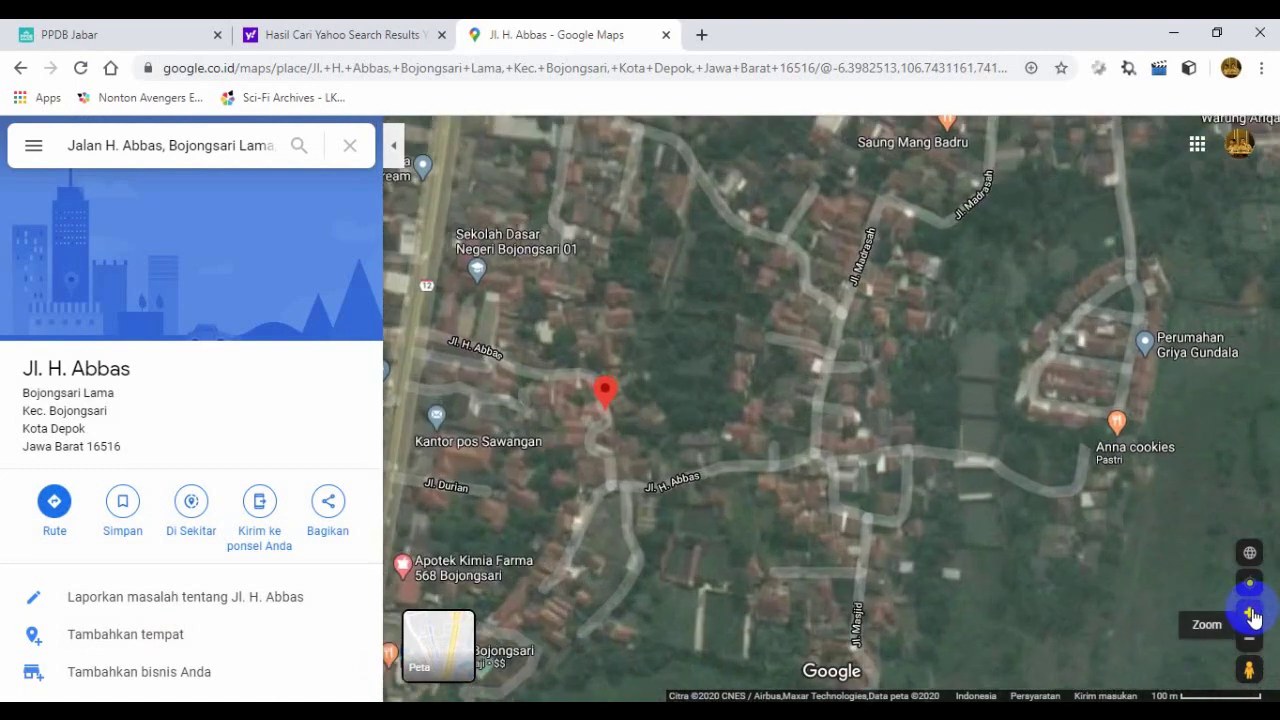
pyautogui.click(1252, 612)
pyautogui.click(1252, 612)
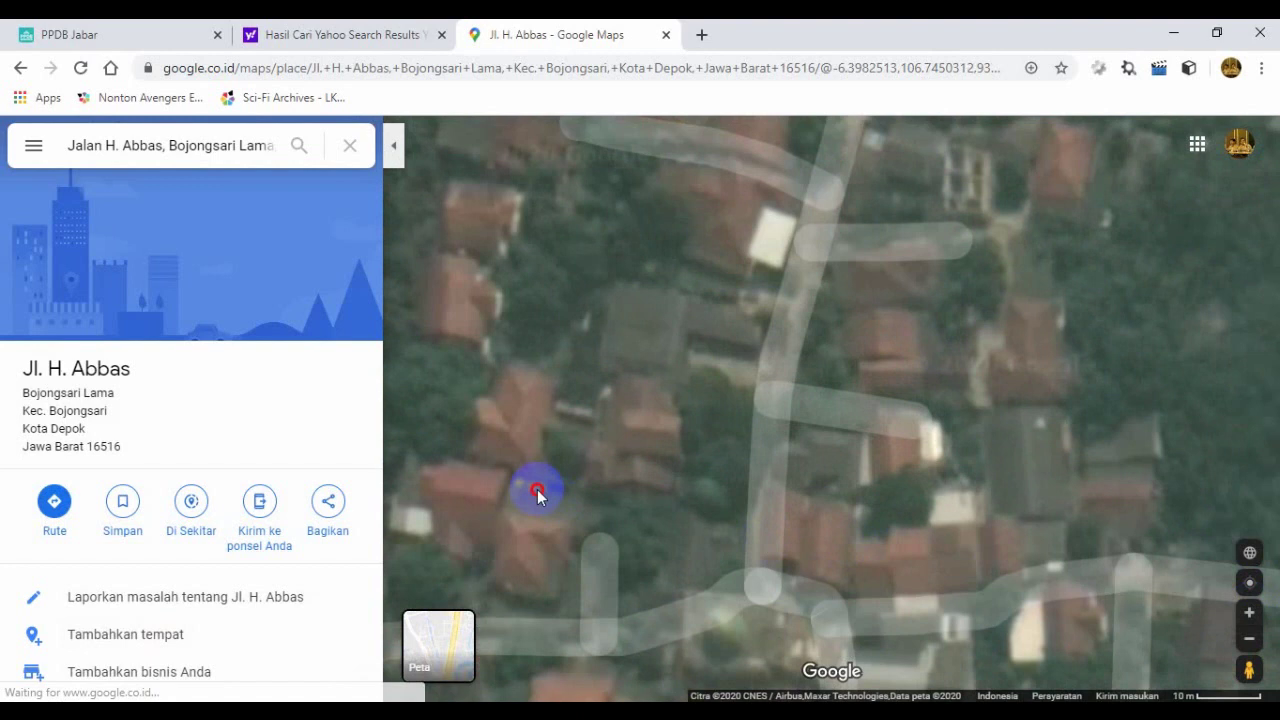
pyautogui.moveTo(534, 491); pyautogui.dragTo(974, 483)
pyautogui.moveTo(1266, 434); pyautogui.dragTo(1279, 501)
pyautogui.moveTo(834, 380); pyautogui.dragTo(1114, 573)
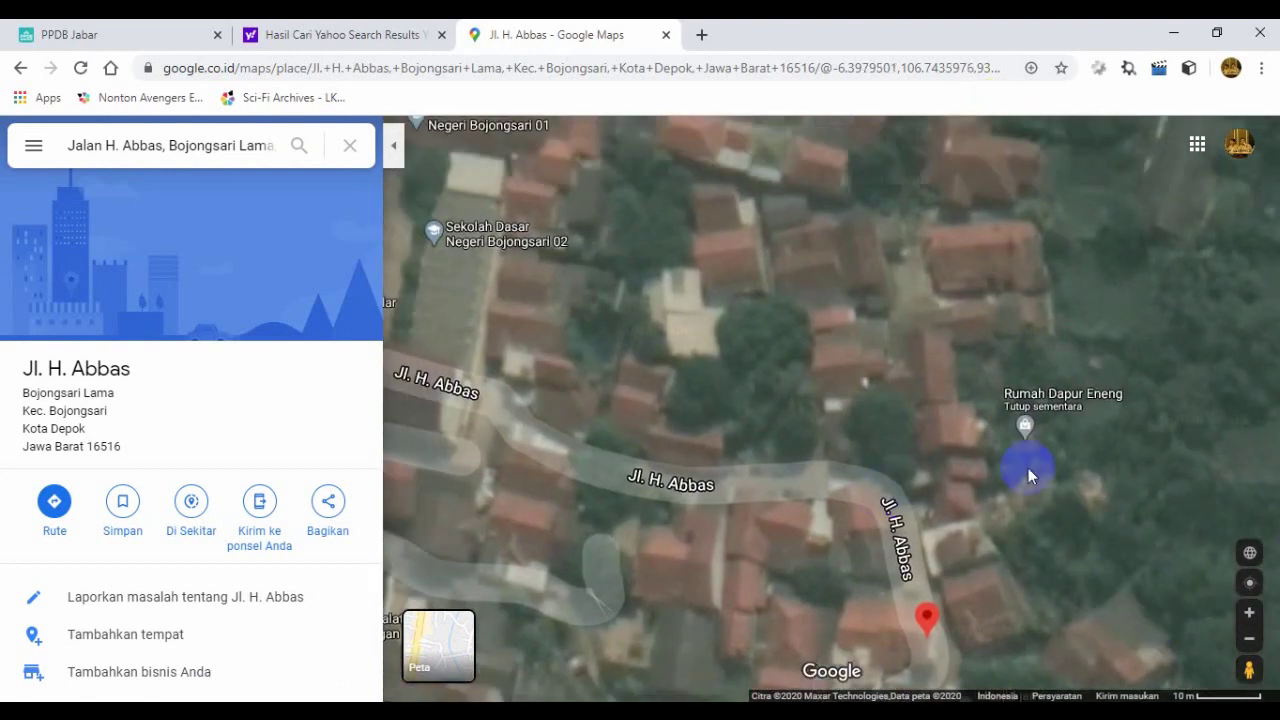
pyautogui.moveTo(948, 437); pyautogui.dragTo(829, 87)
pyautogui.moveTo(923, 449); pyautogui.dragTo(1066, 71)
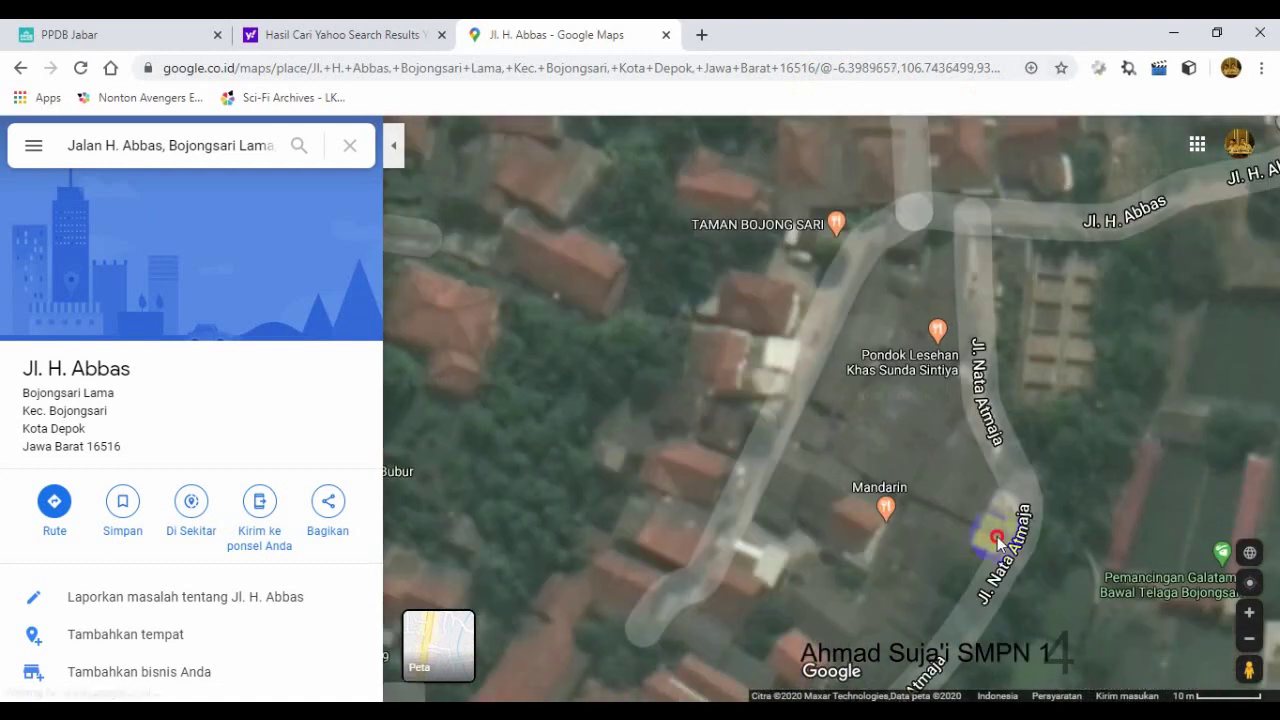